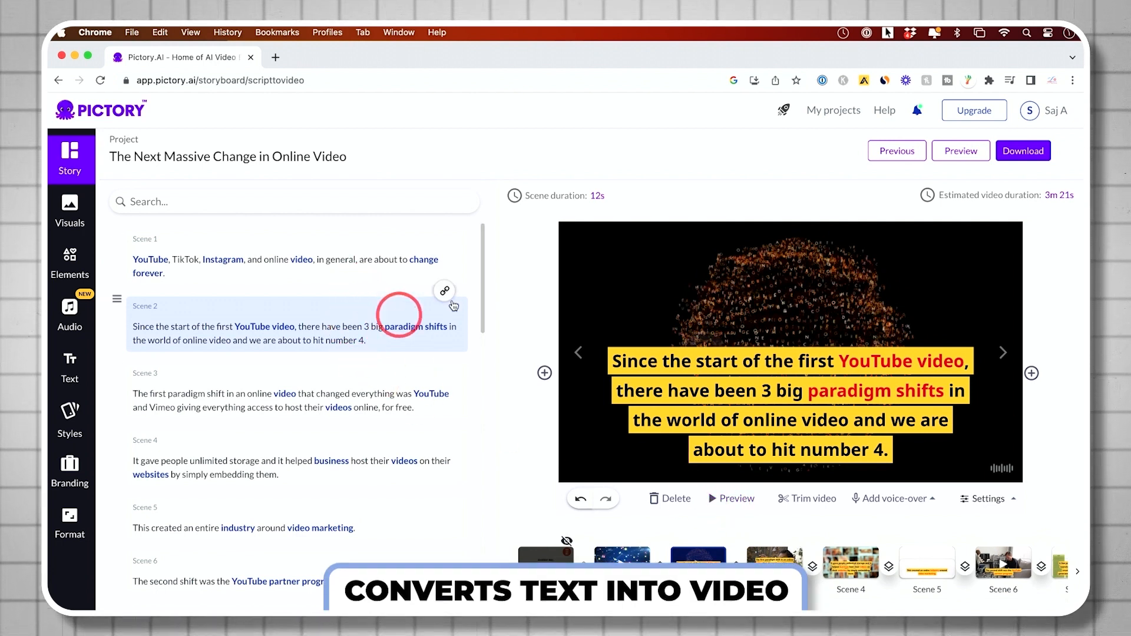
- Preview the full storyboard video and browse Visuals for 'online video' media
click(961, 151)
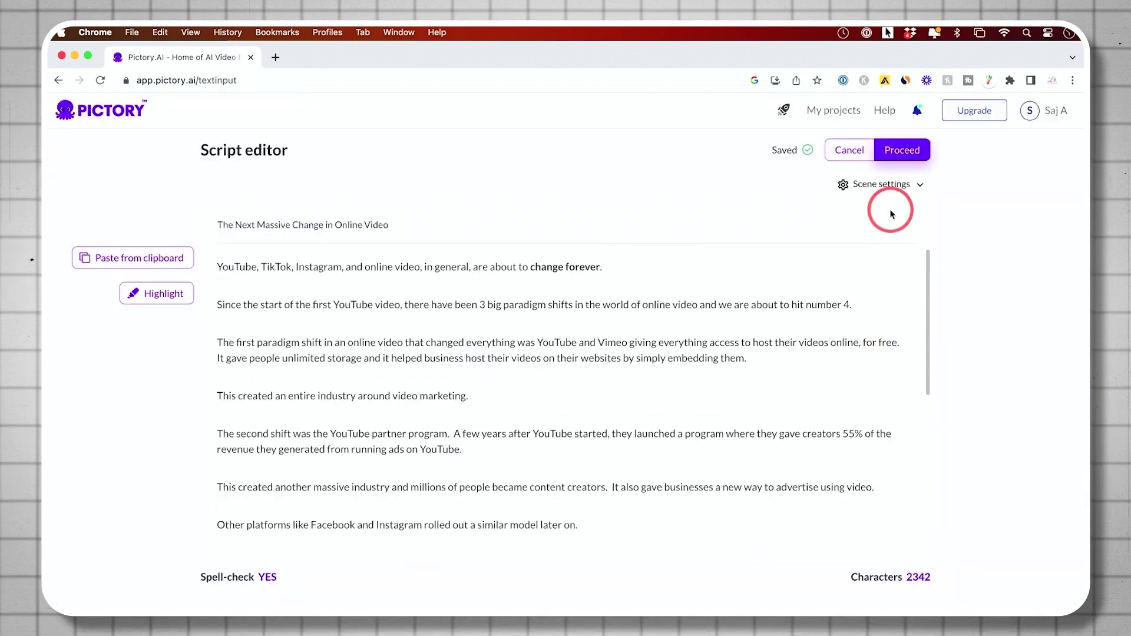
click(900, 189)
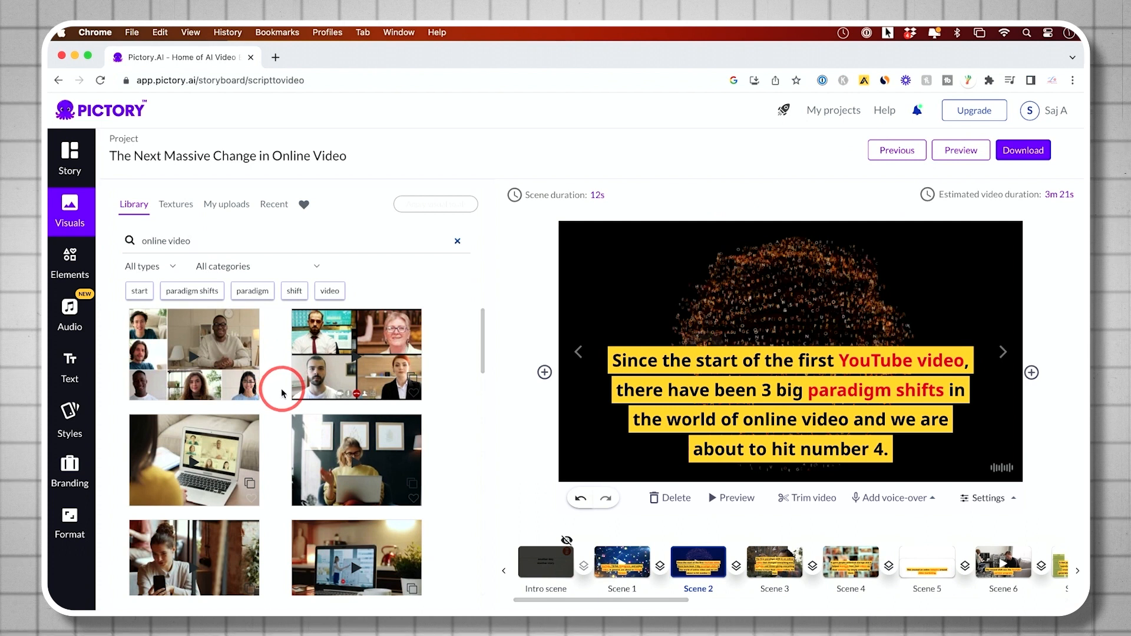
click(172, 267)
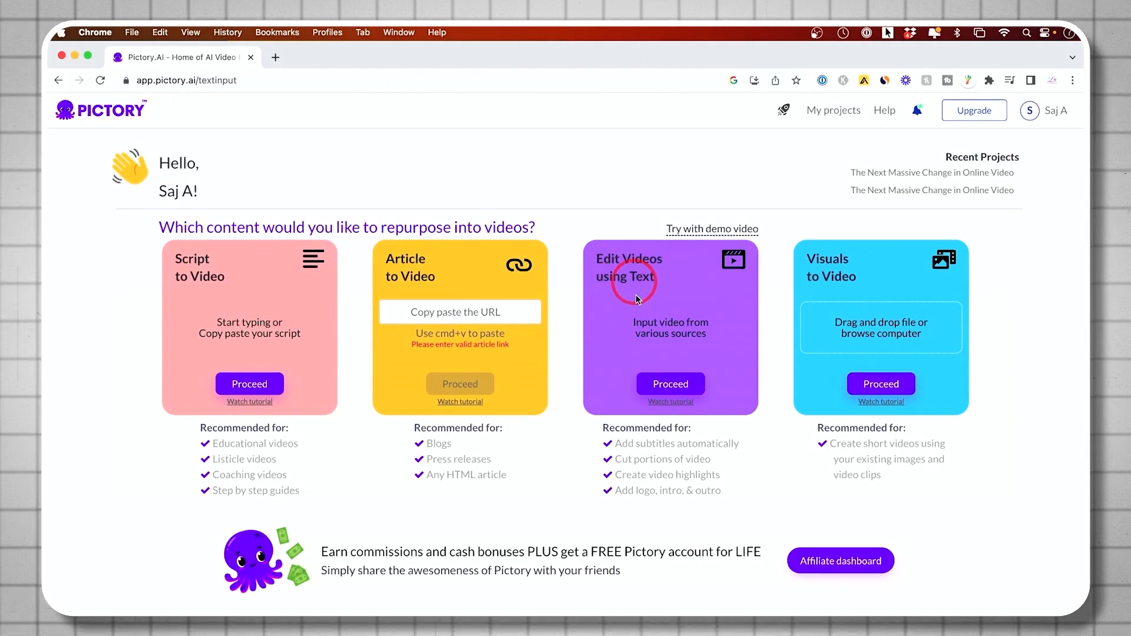
- Upload the Studio two CAM 4 video for text editing and delete the social-media-posts paragraph from its transcript
click(667, 385)
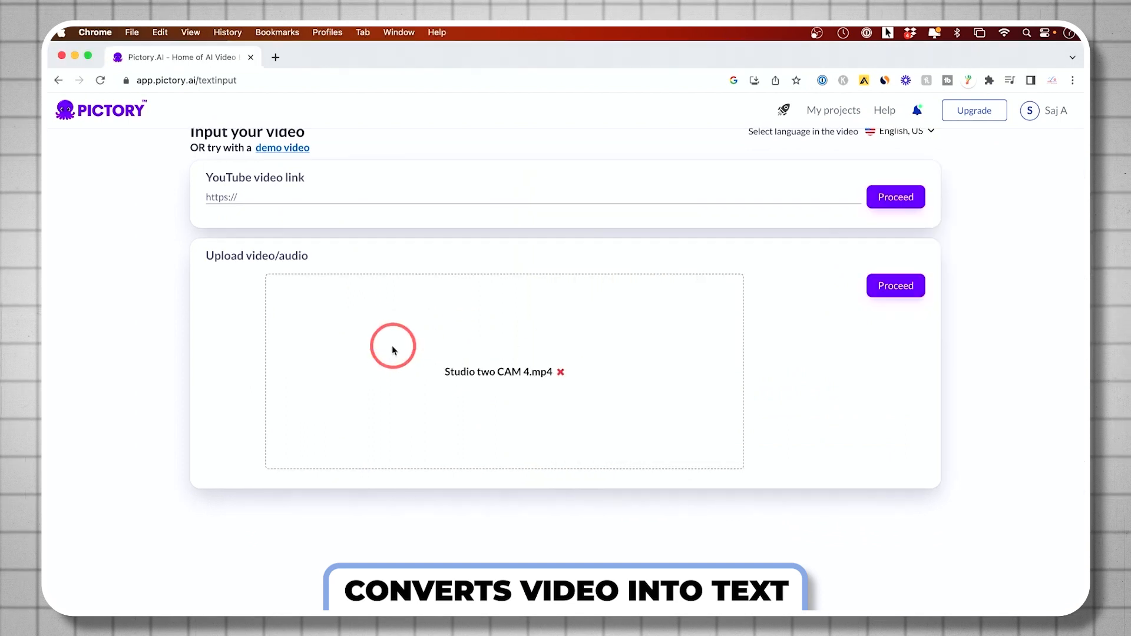
click(895, 285)
click(565, 407)
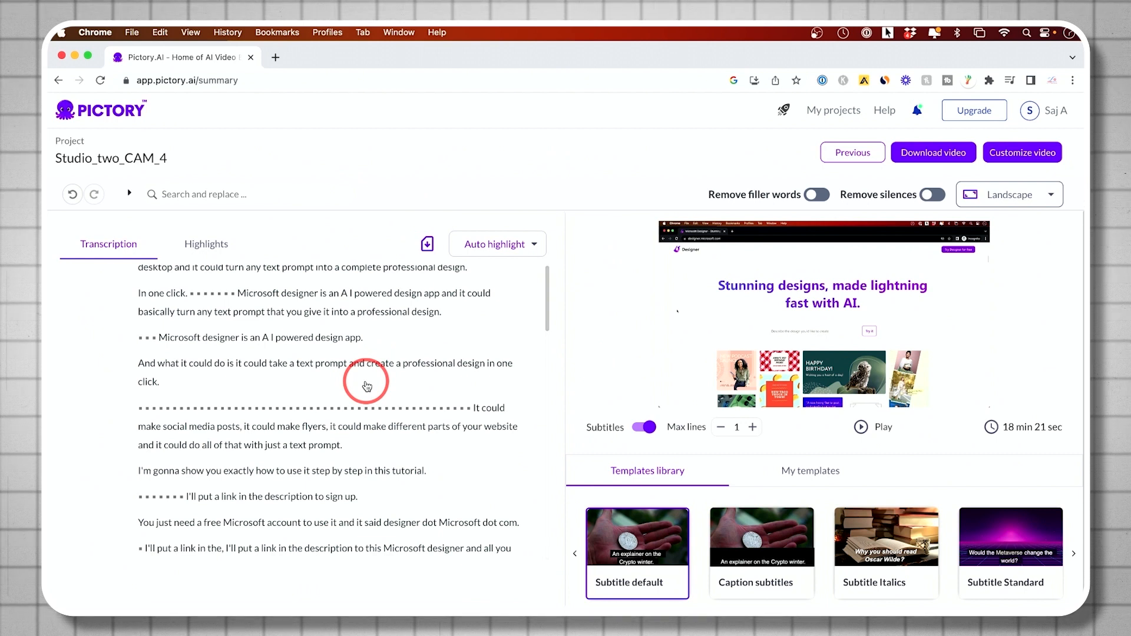
scroll(366, 386, up, 2)
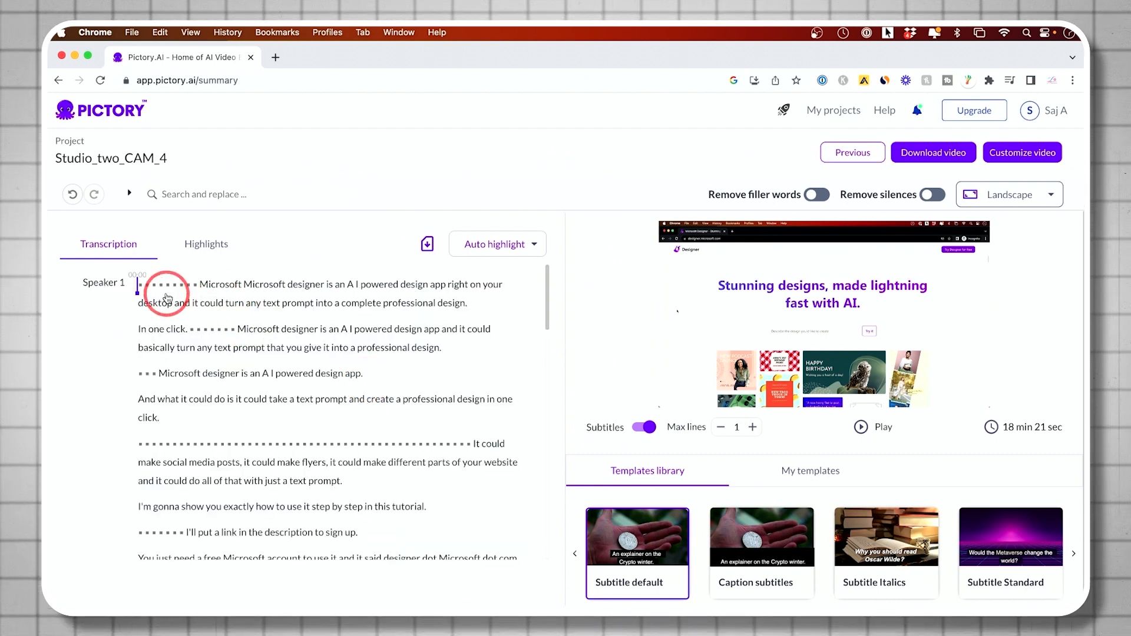
scroll(167, 294, down, 1)
click(410, 451)
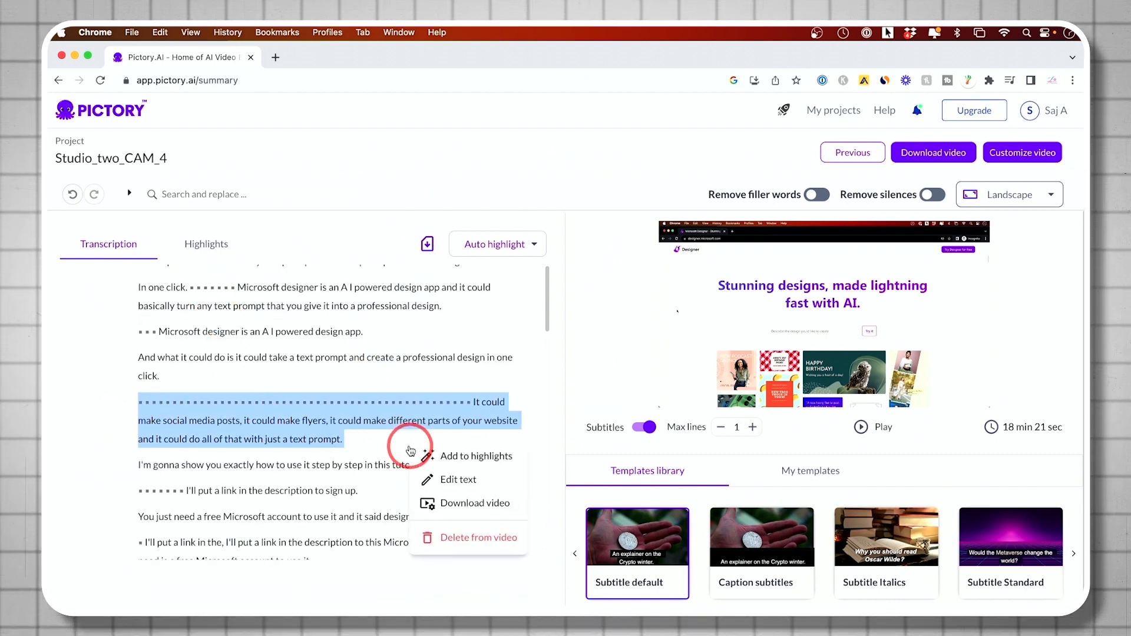
click(468, 537)
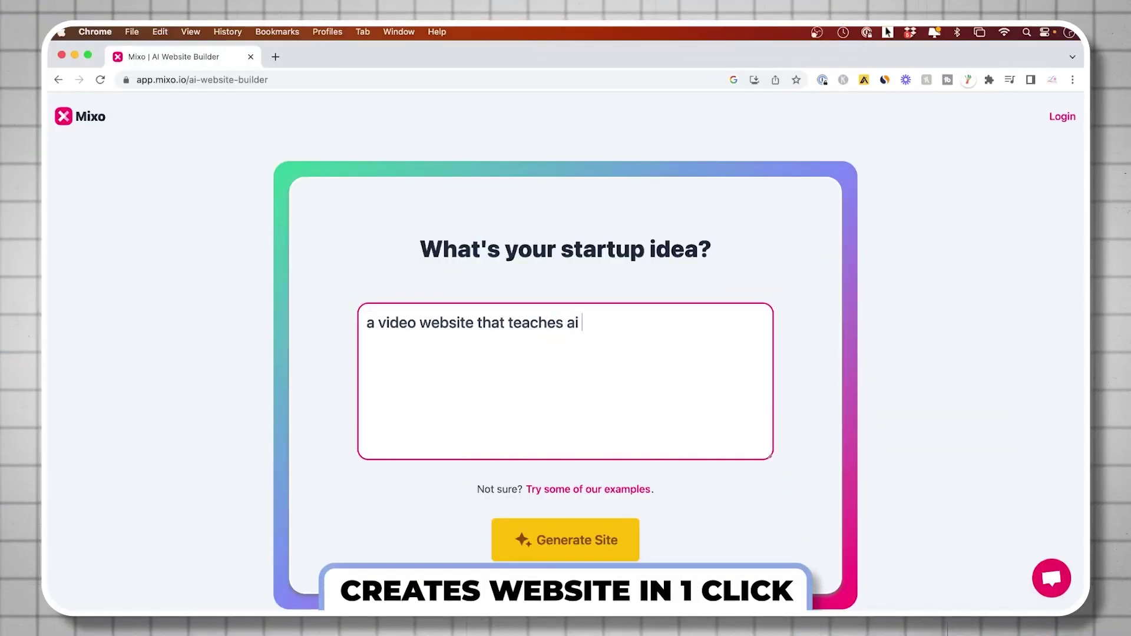
- Generate the AI Academy website from the entered startup idea
click(560, 537)
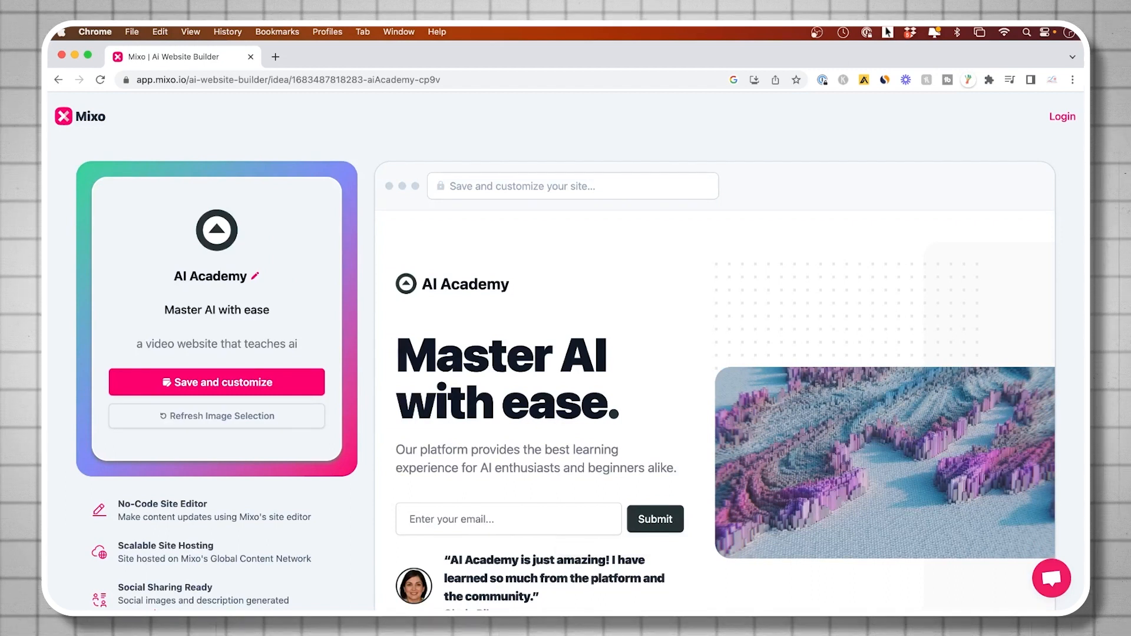
scroll(566, 354, down, 3)
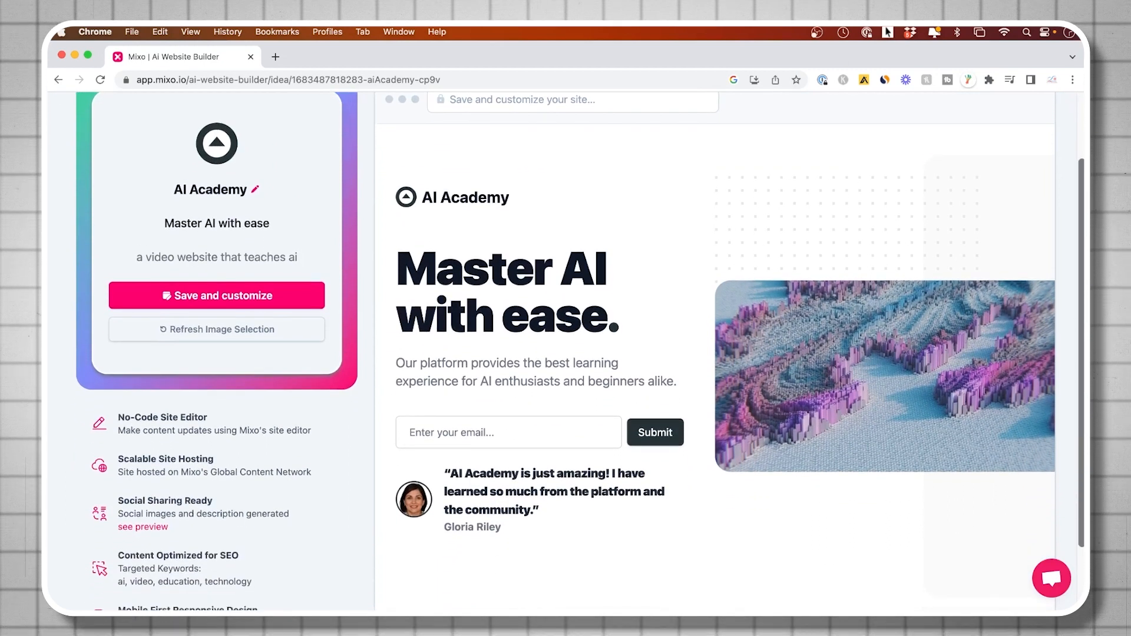
scroll(566, 354, down, 3)
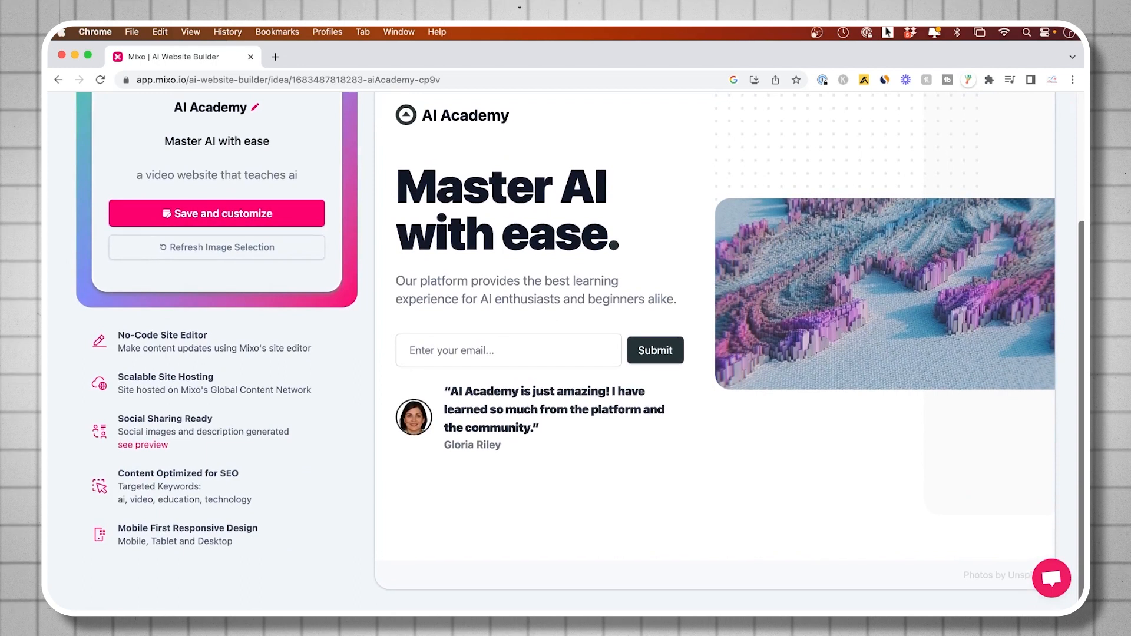
scroll(706, 354, down, 3)
scroll(707, 354, down, 3)
scroll(706, 354, down, 3)
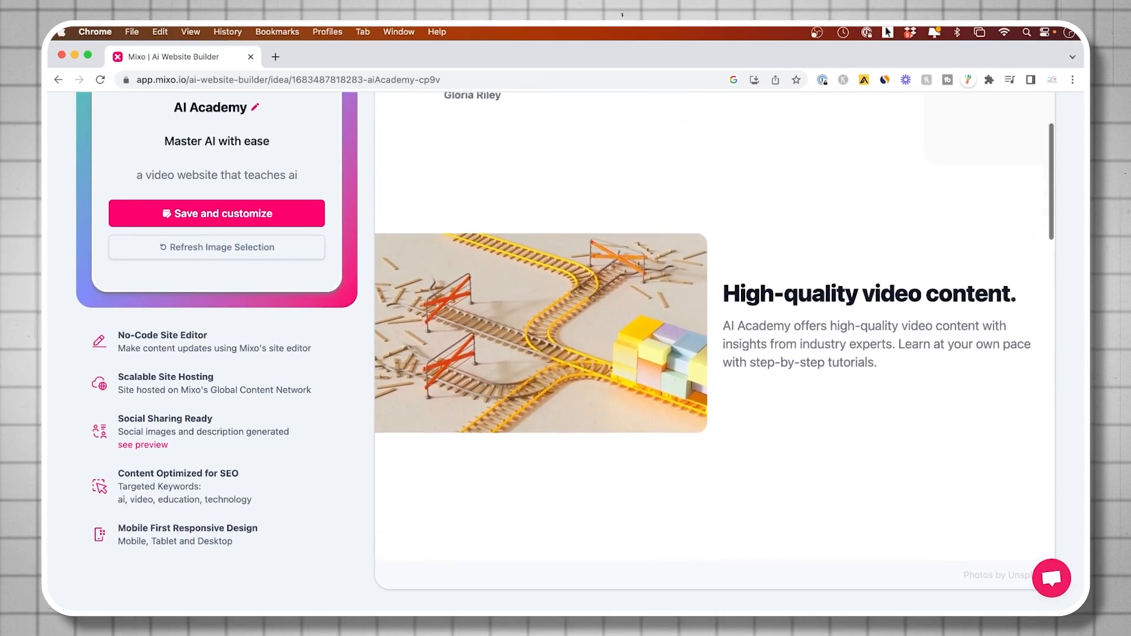
scroll(707, 354, down, 1)
scroll(707, 353, down, 2)
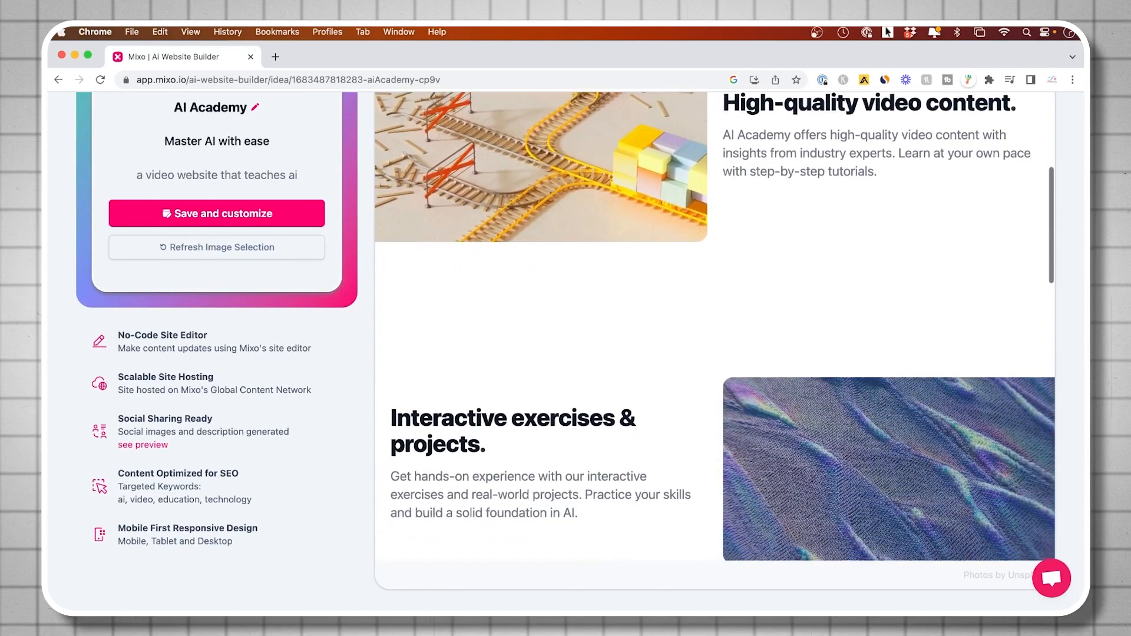
scroll(707, 354, down, 2)
scroll(707, 353, down, 2)
scroll(707, 353, down, 1)
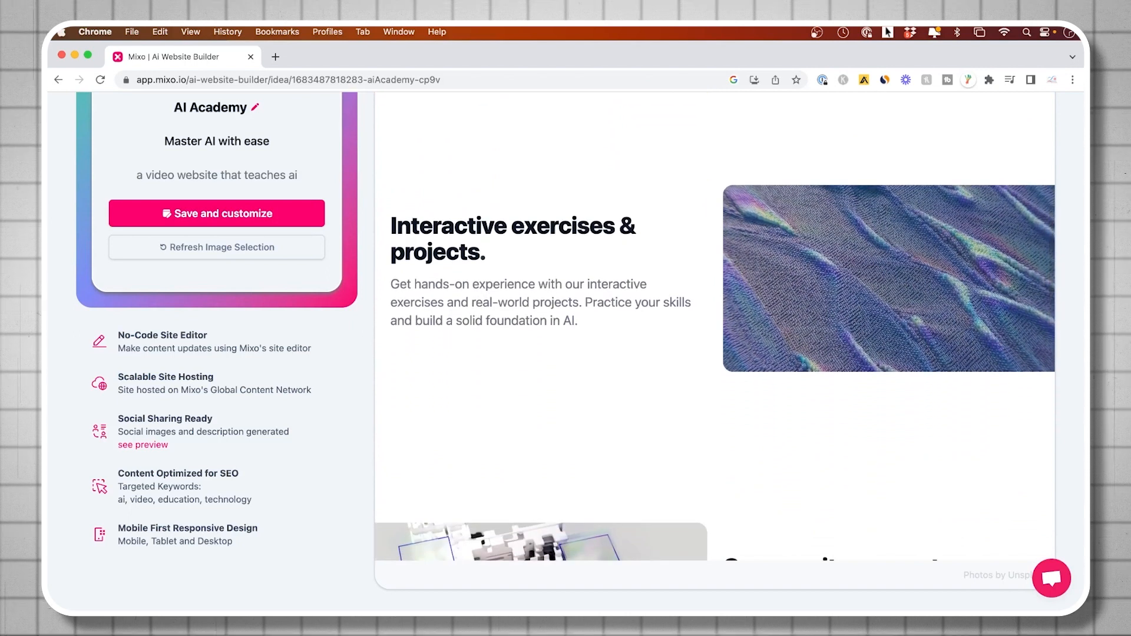
scroll(706, 353, down, 3)
scroll(707, 354, down, 3)
scroll(707, 354, down, 1)
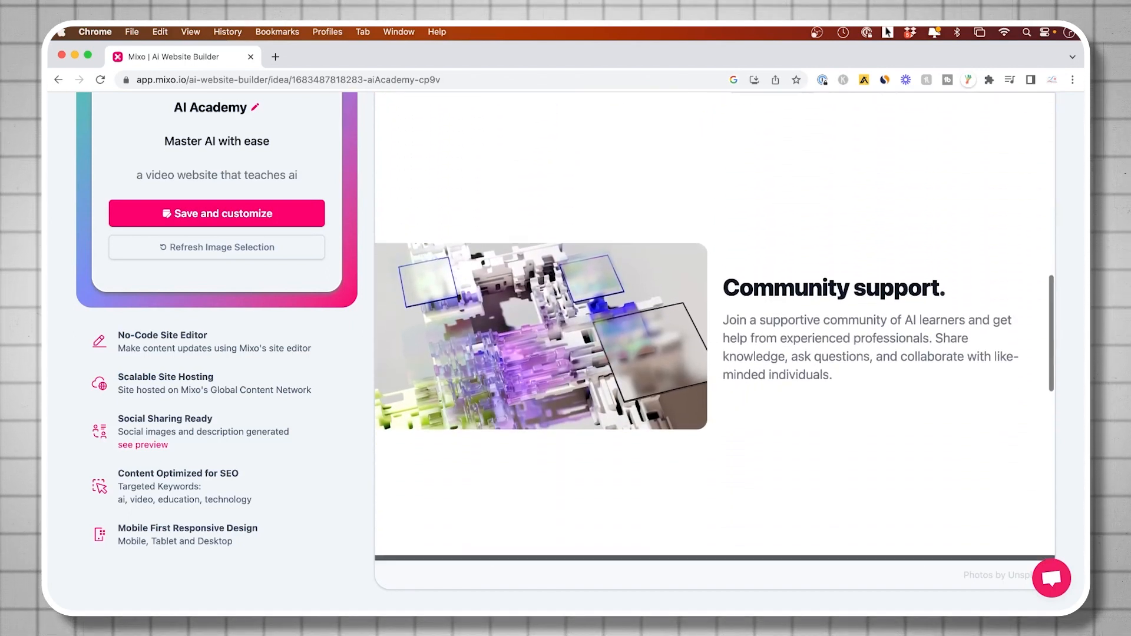
scroll(707, 353, down, 3)
scroll(706, 353, down, 1)
scroll(708, 354, down, 2)
scroll(708, 354, down, 2)
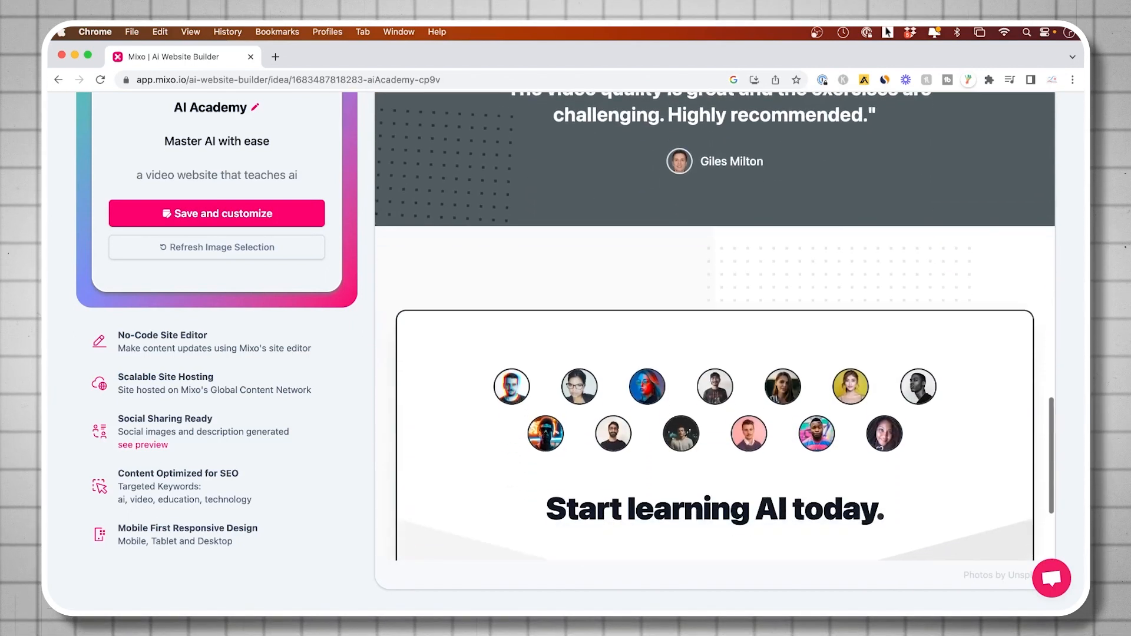
scroll(706, 354, down, 2)
scroll(707, 354, down, 3)
scroll(706, 353, down, 2)
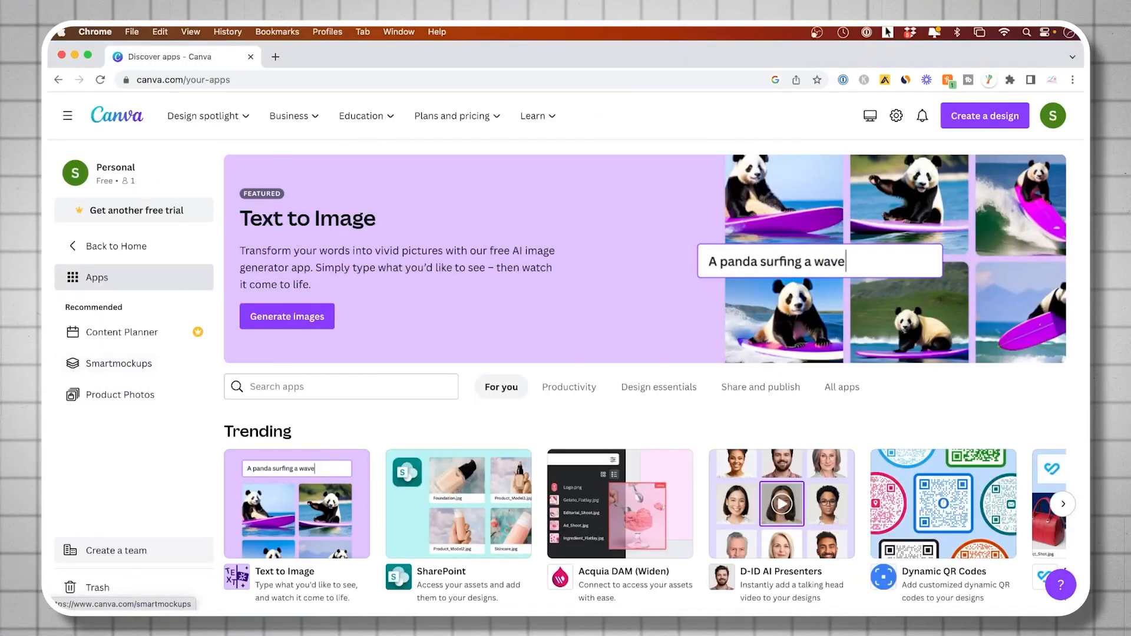
scroll(645, 397, down, 2)
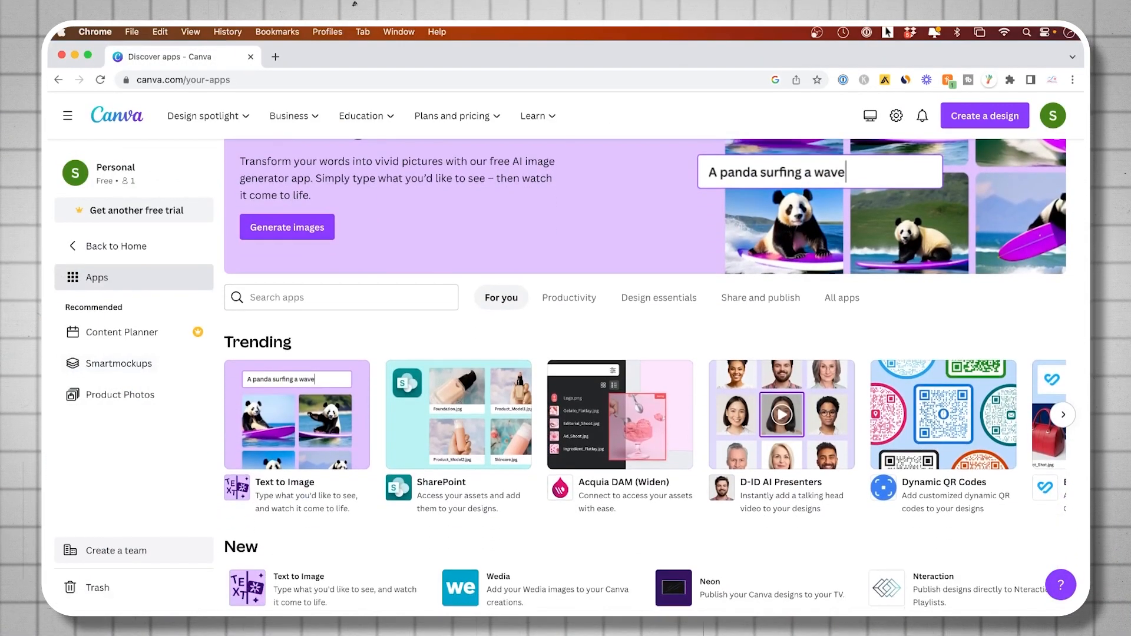
scroll(645, 398, up, 2)
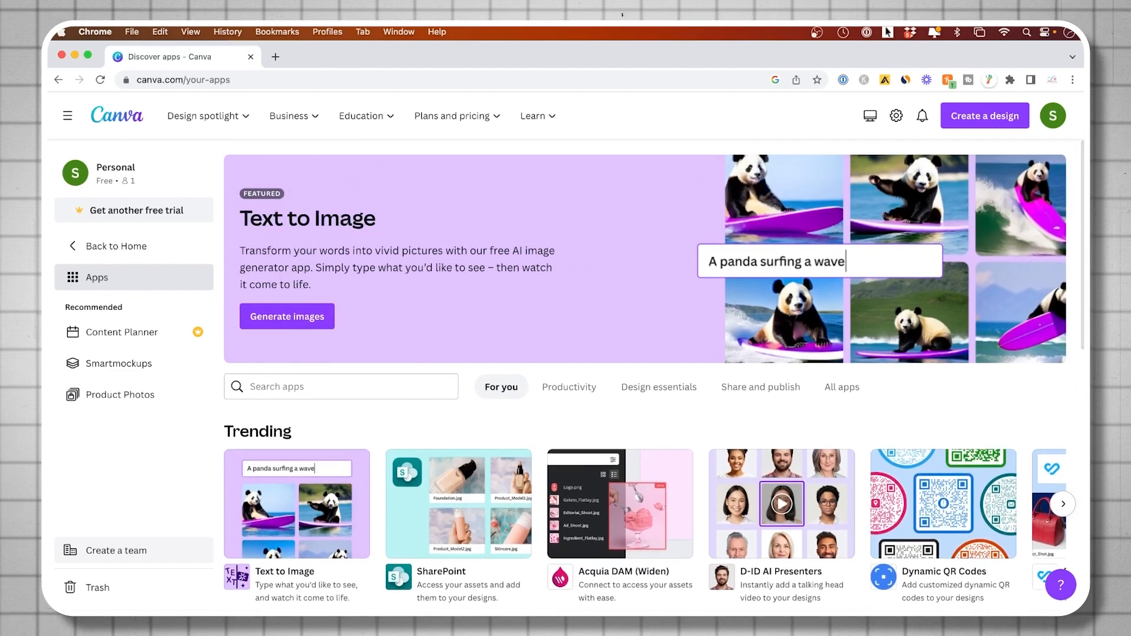
- Use the Text to Image app in a new Facebook Post (Landscape) design
click(296, 504)
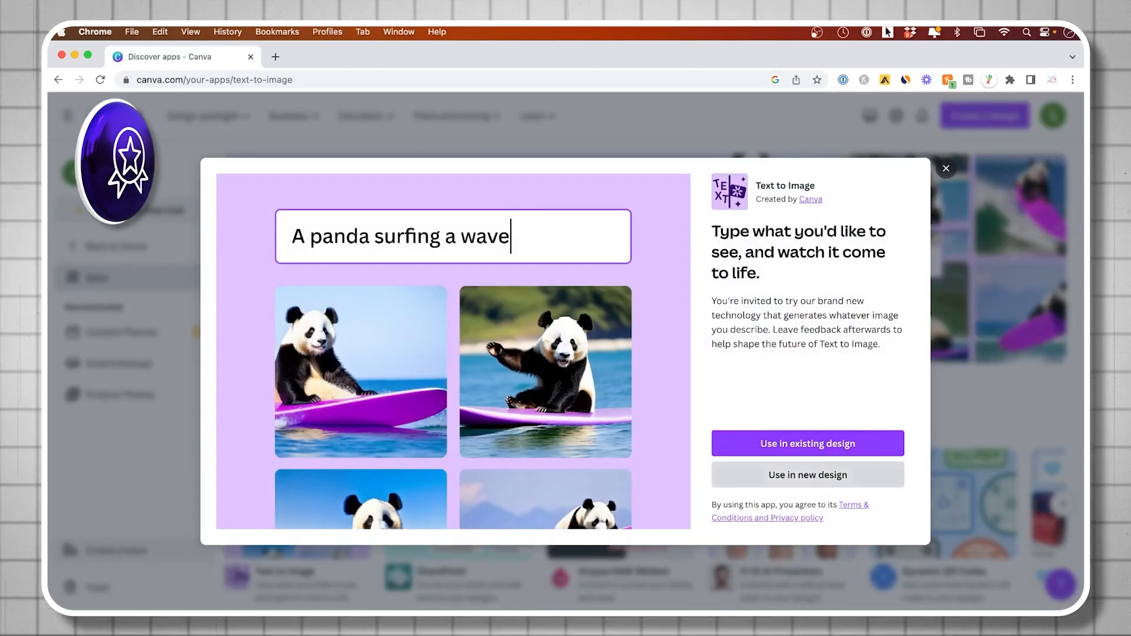
click(807, 442)
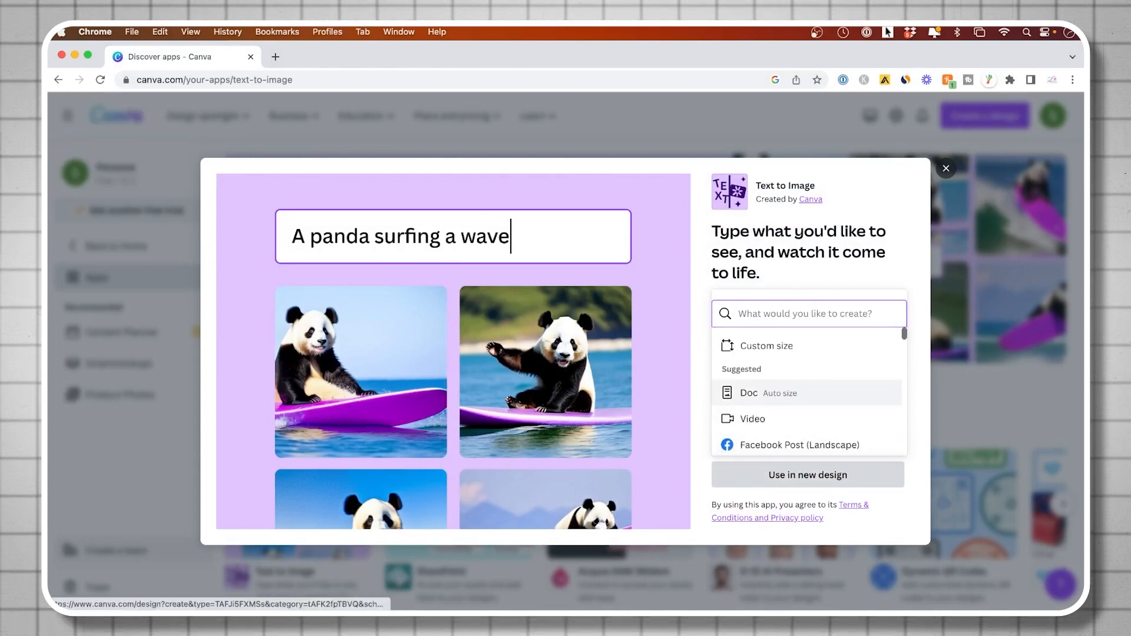
click(790, 445)
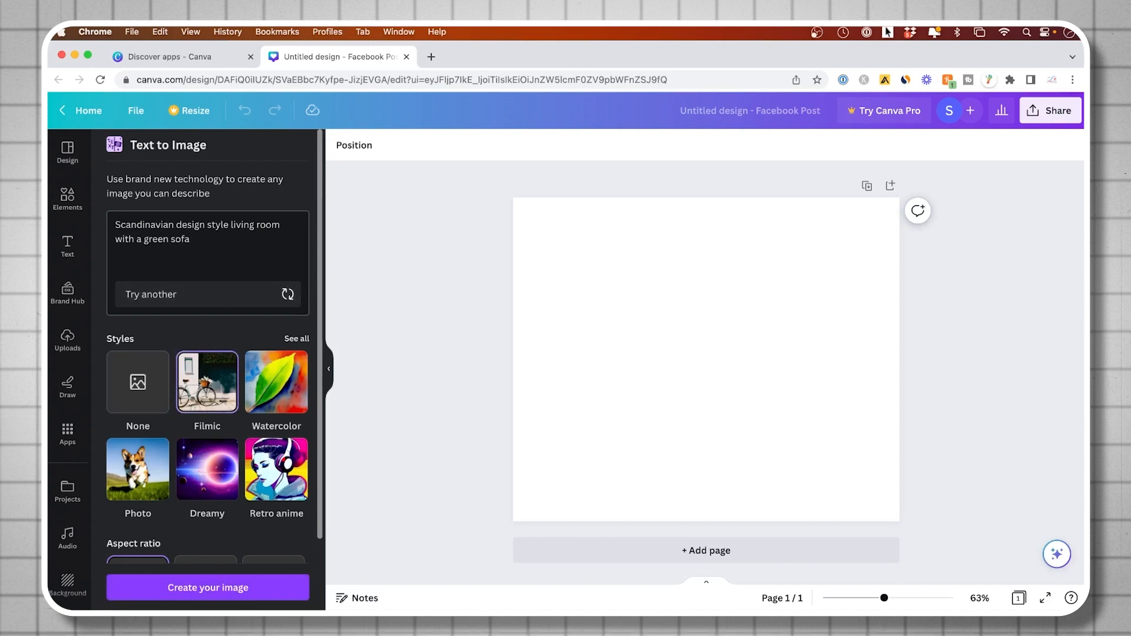
- Generate Scandinavian living-room images, place the green-sofa one, then regenerate in another style
click(207, 588)
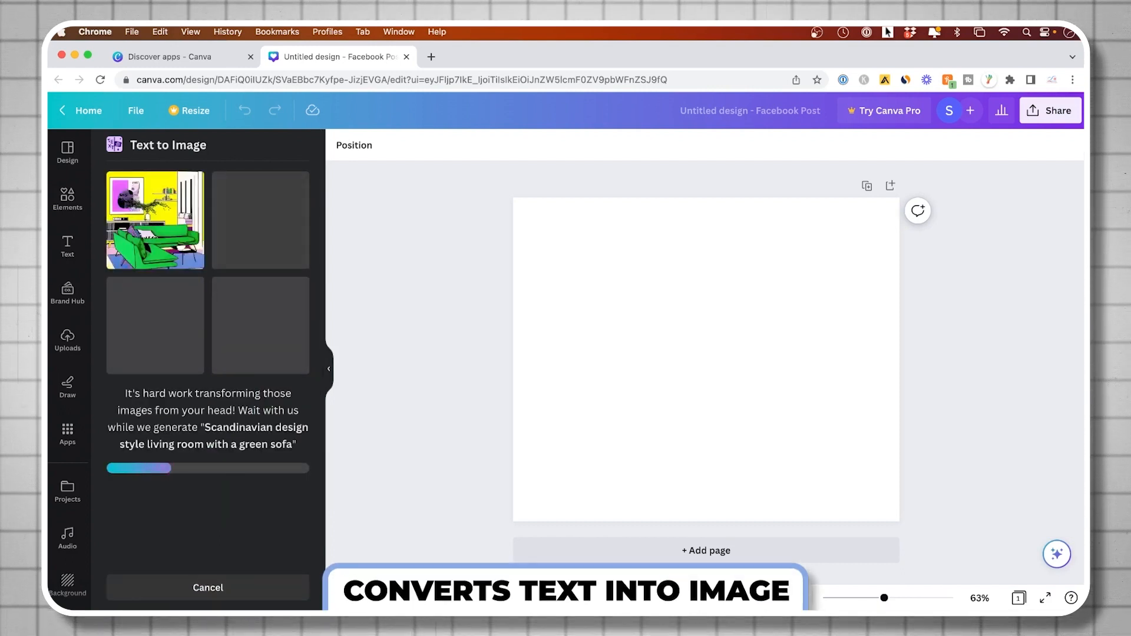
click(261, 325)
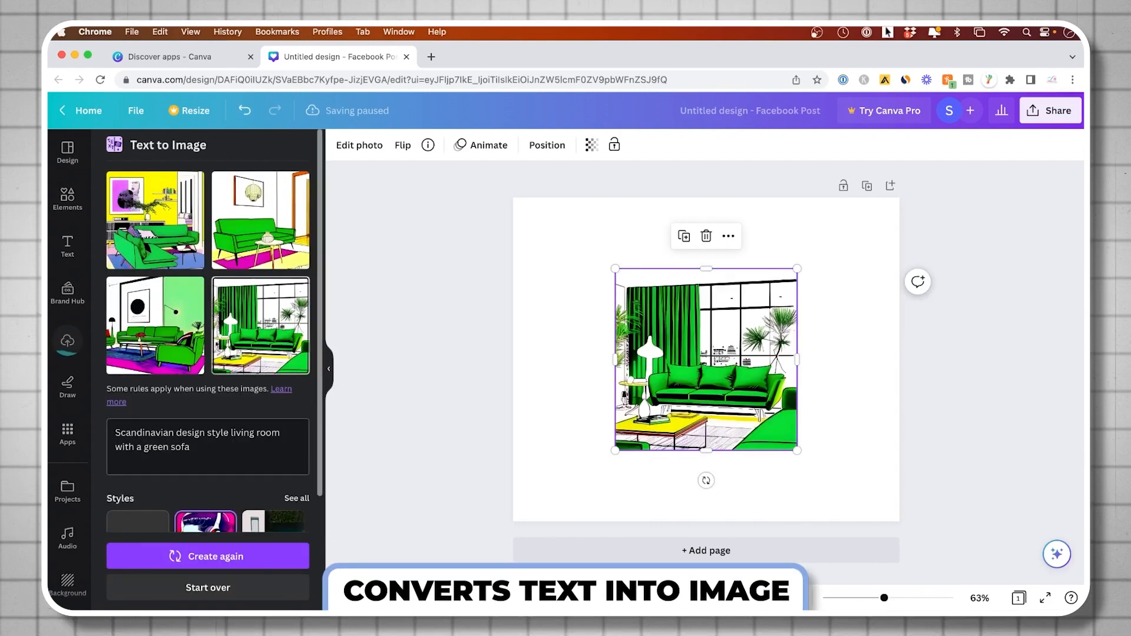
scroll(207, 353, down, 3)
click(273, 391)
click(208, 556)
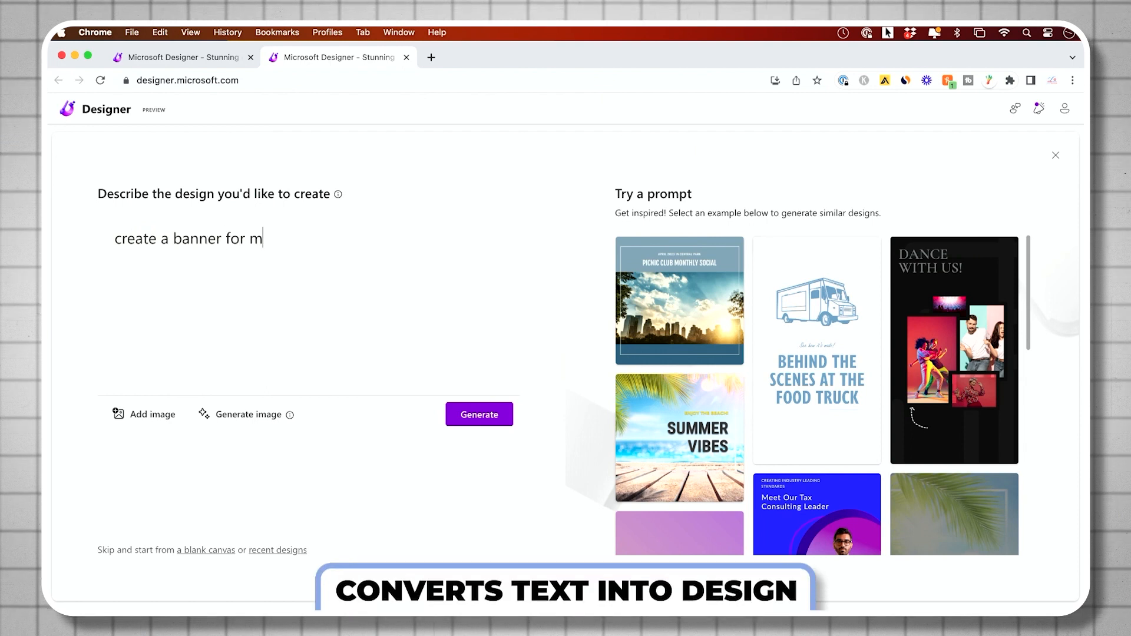
text(bsite)
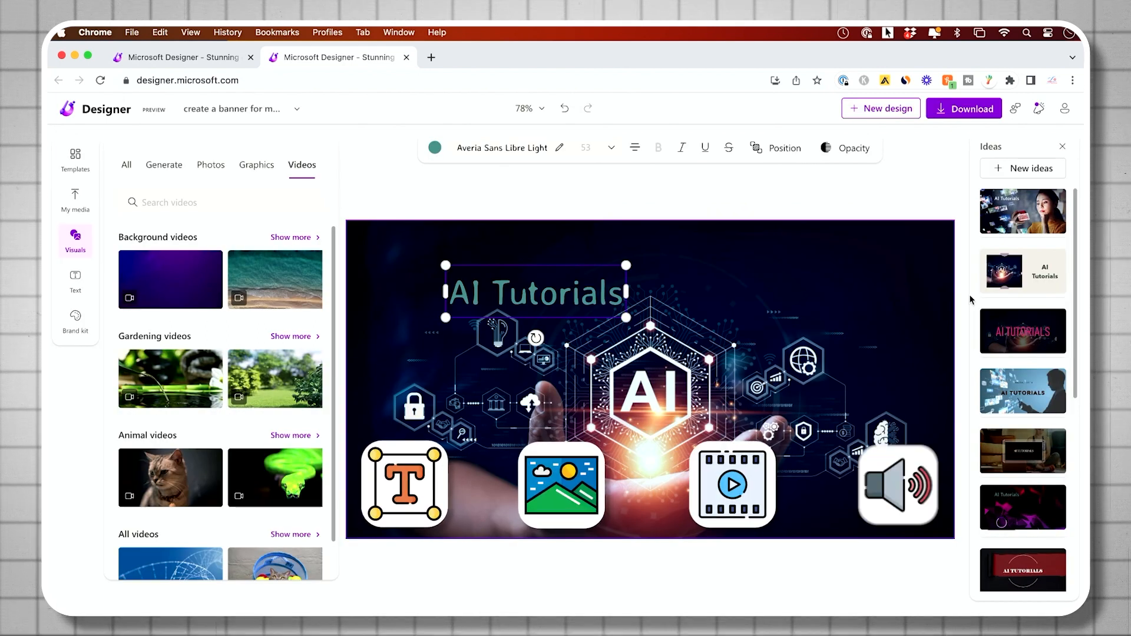
- Add a heading to the banner and switch to the AI TUTORIALS design idea
click(75, 282)
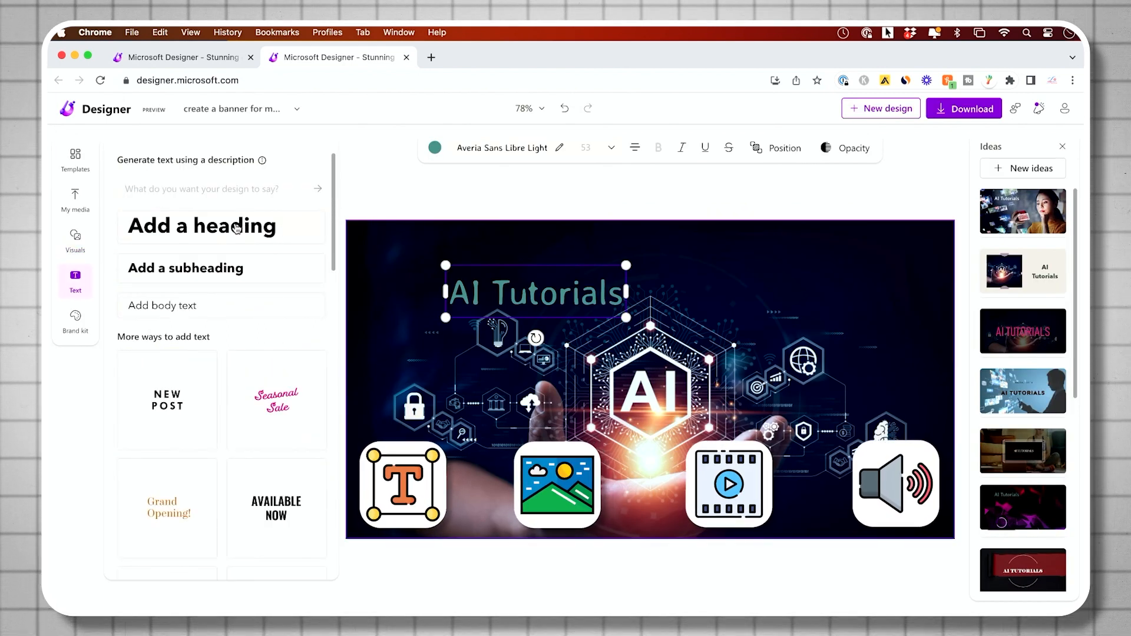
click(258, 225)
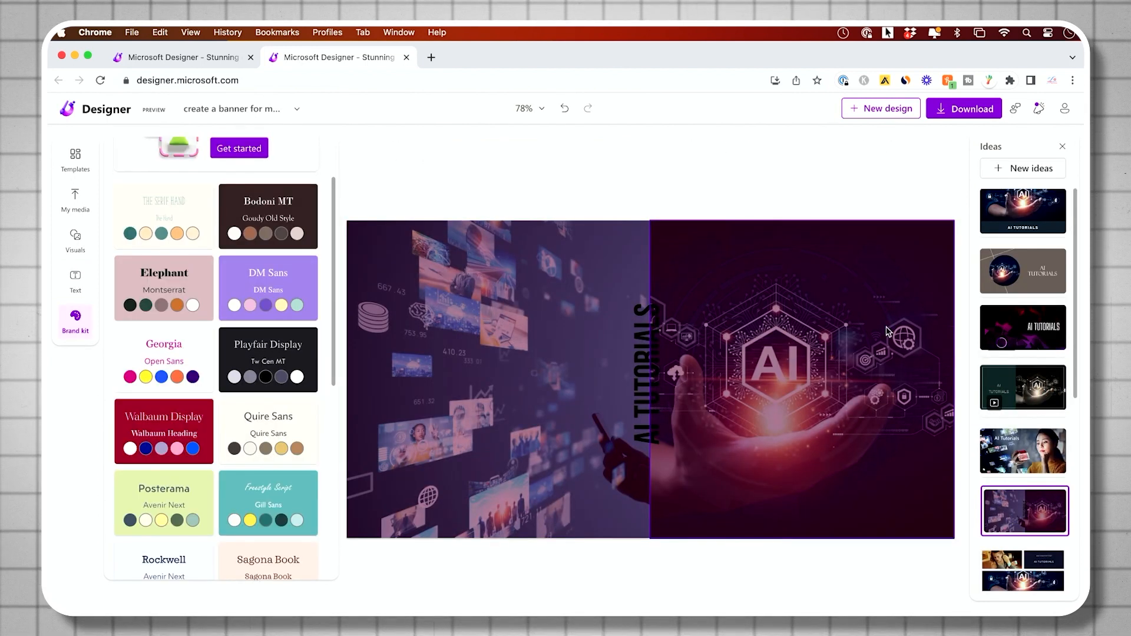
scroll(1043, 482, down, 2)
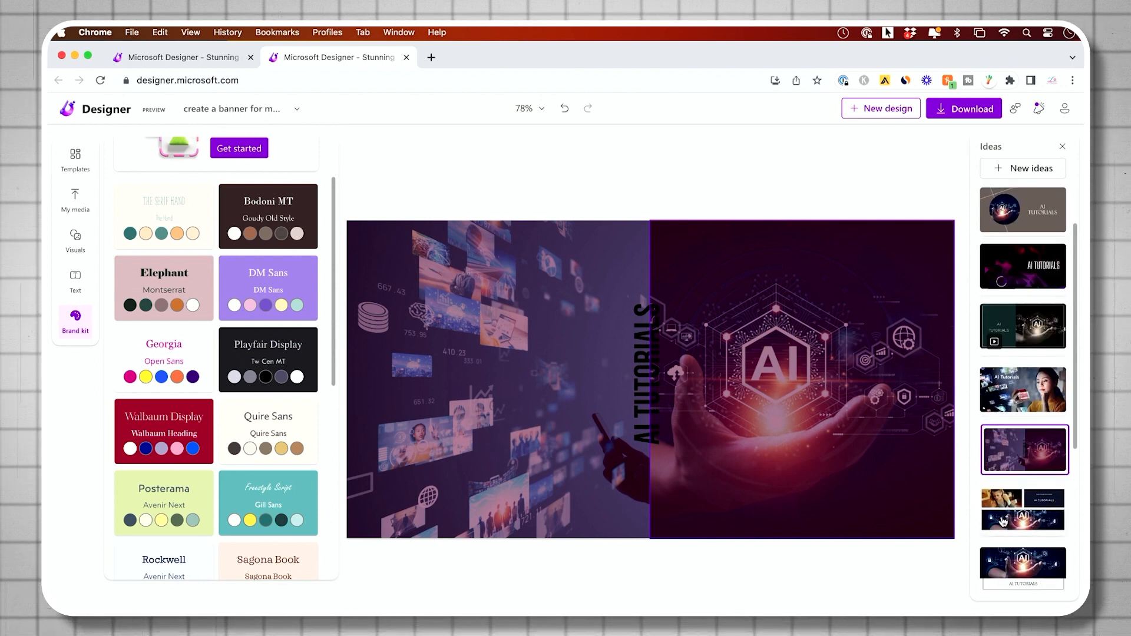
click(1004, 521)
scroll(1005, 521, down, 2)
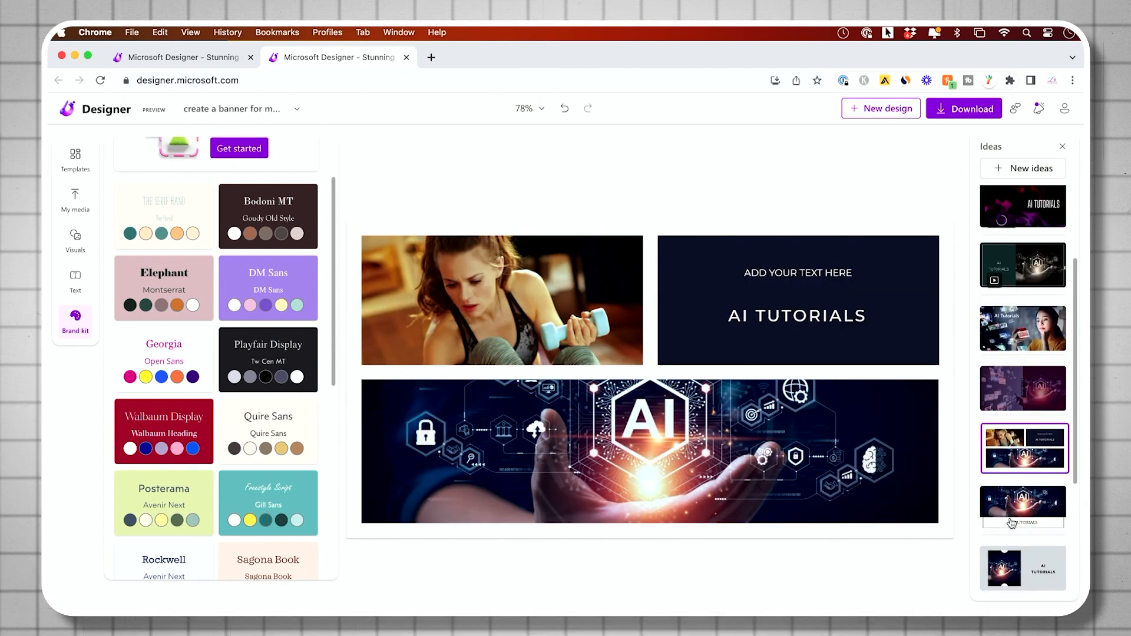
click(1005, 513)
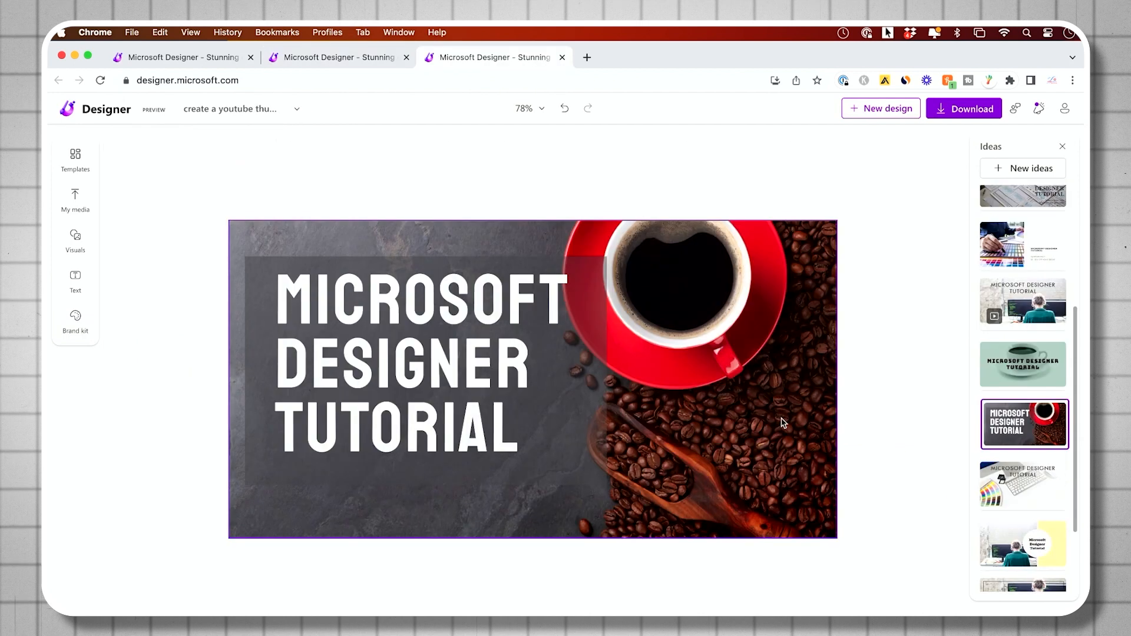
- Generate AI images from the description 'designer' in the Visuals panel
click(413, 150)
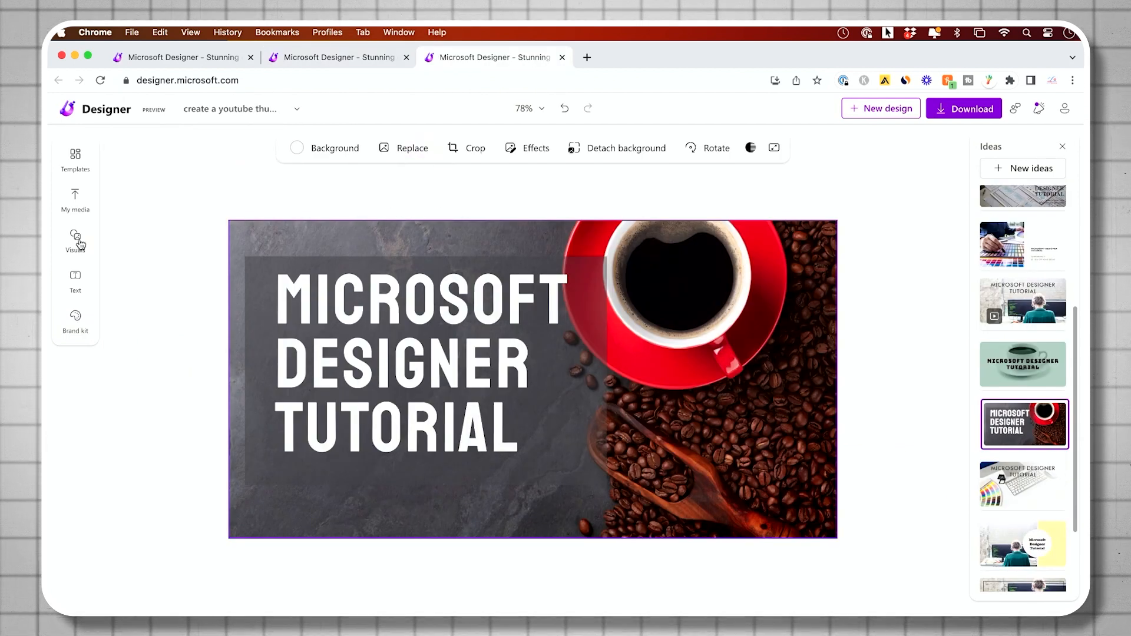
click(75, 236)
click(163, 165)
text(des)
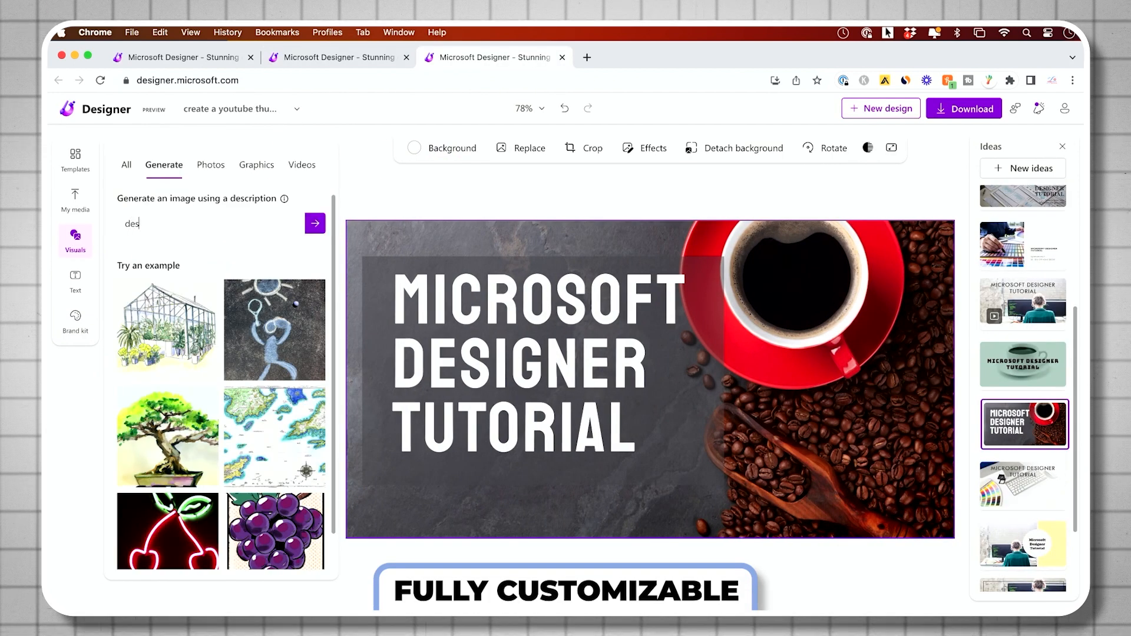
text(igner)
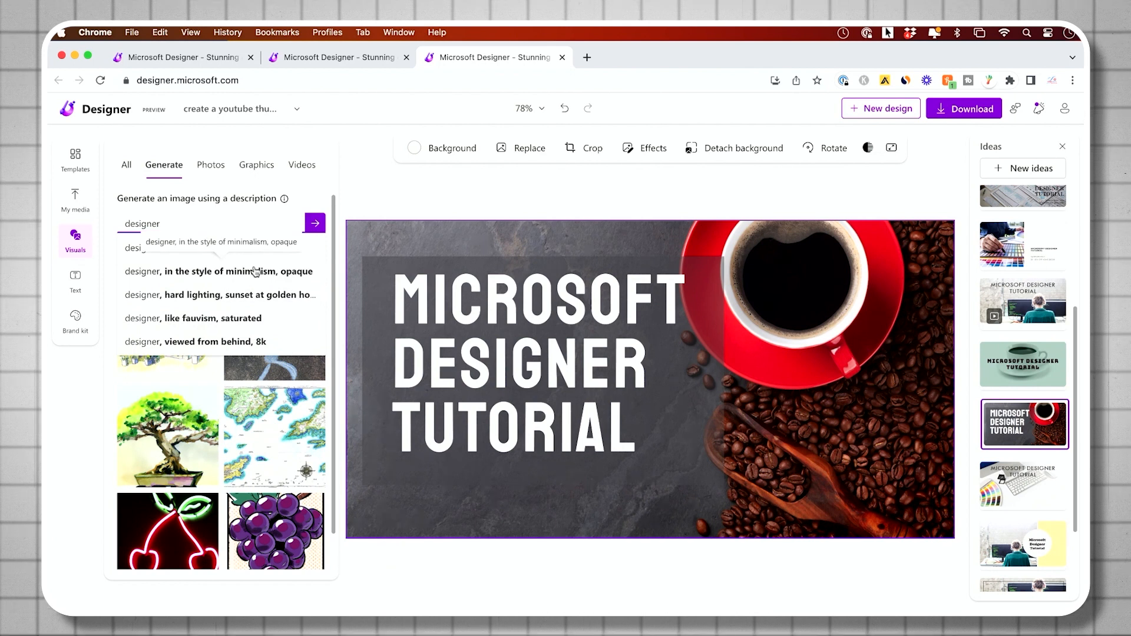
click(316, 223)
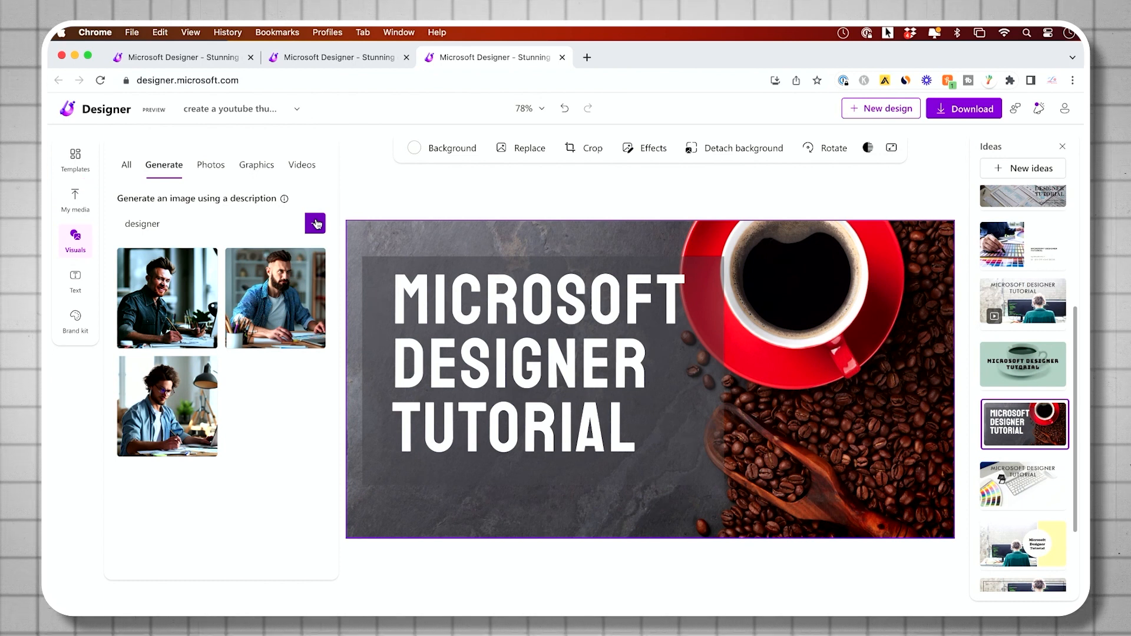
- Place the man-at-desk image on the thumbnail's right side and remove its background
drag(167, 406, 804, 292)
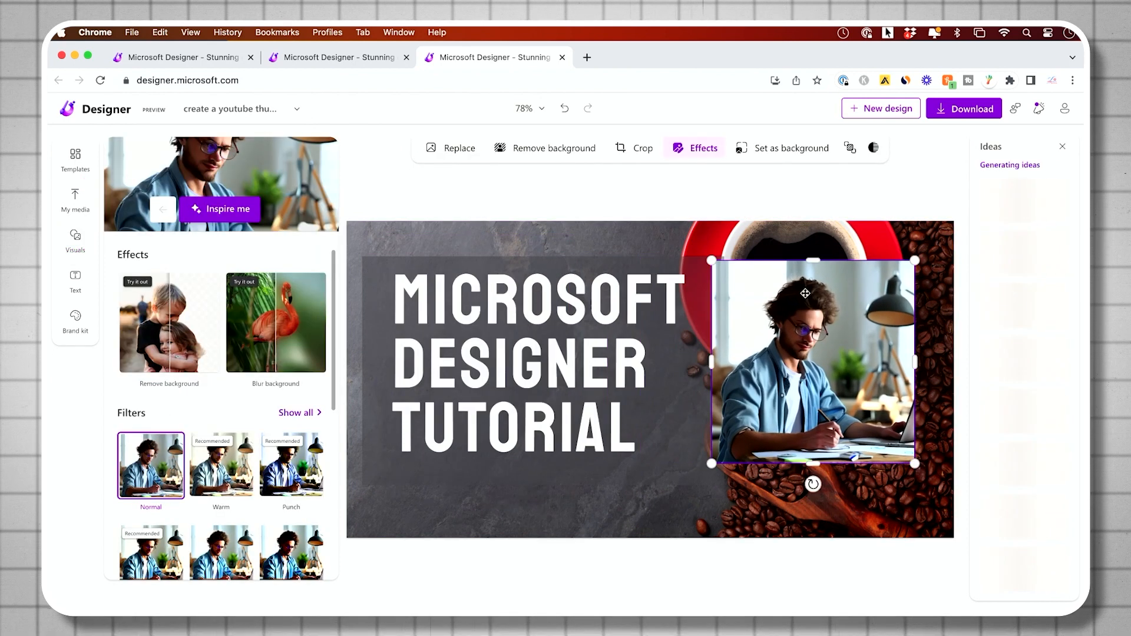
drag(836, 316, 847, 320)
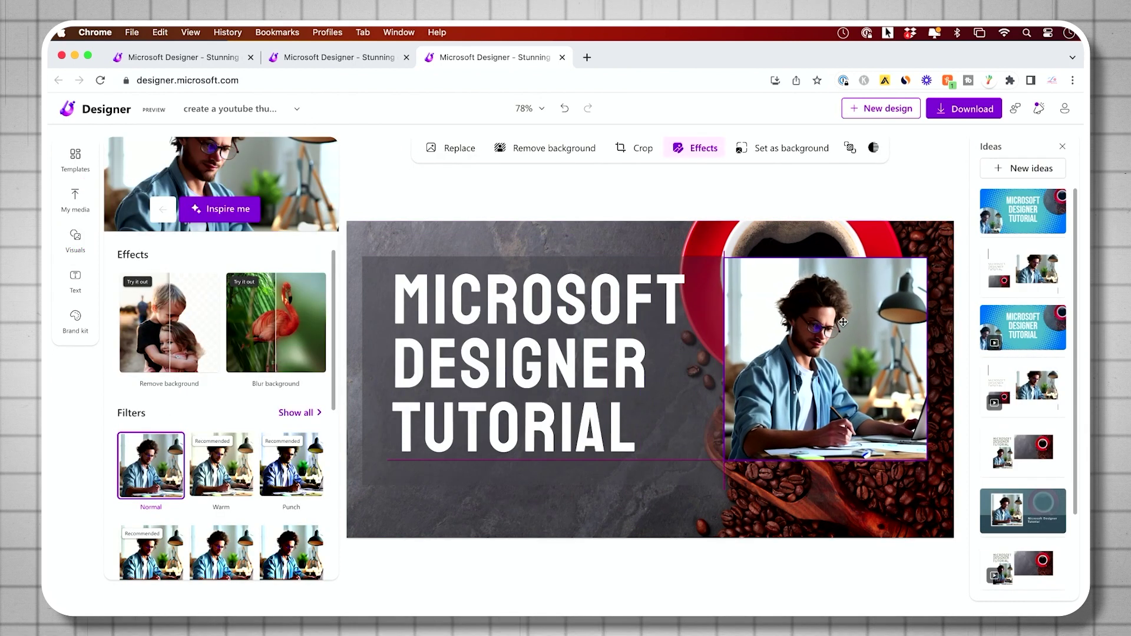
click(545, 147)
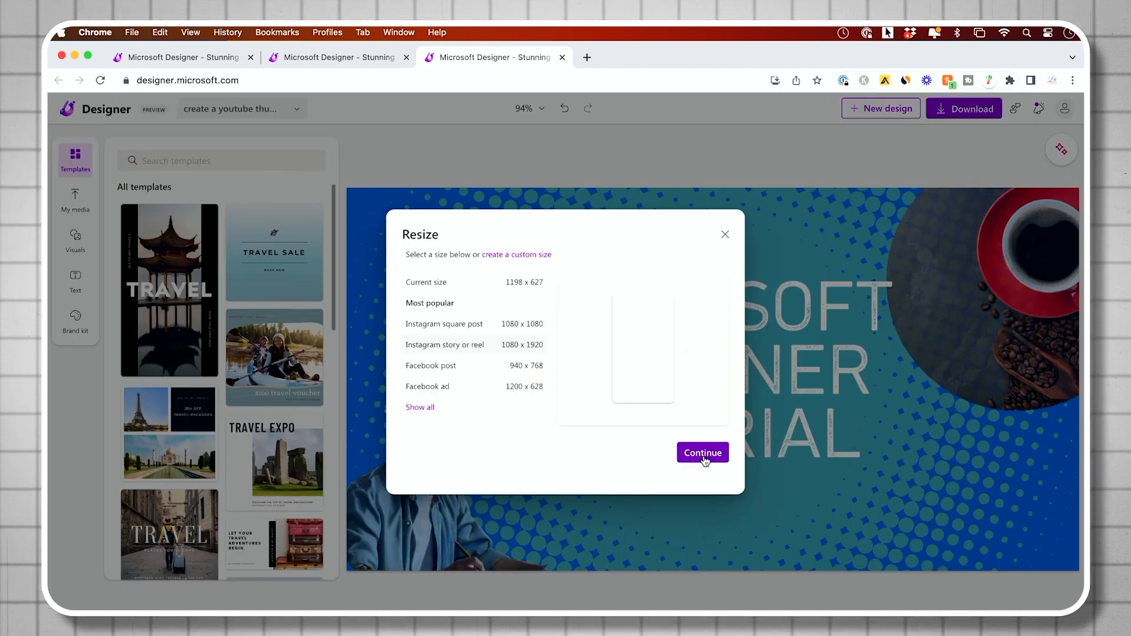
- Resize the thumbnail to Instagram story 1080x1920 in a new tab
click(700, 452)
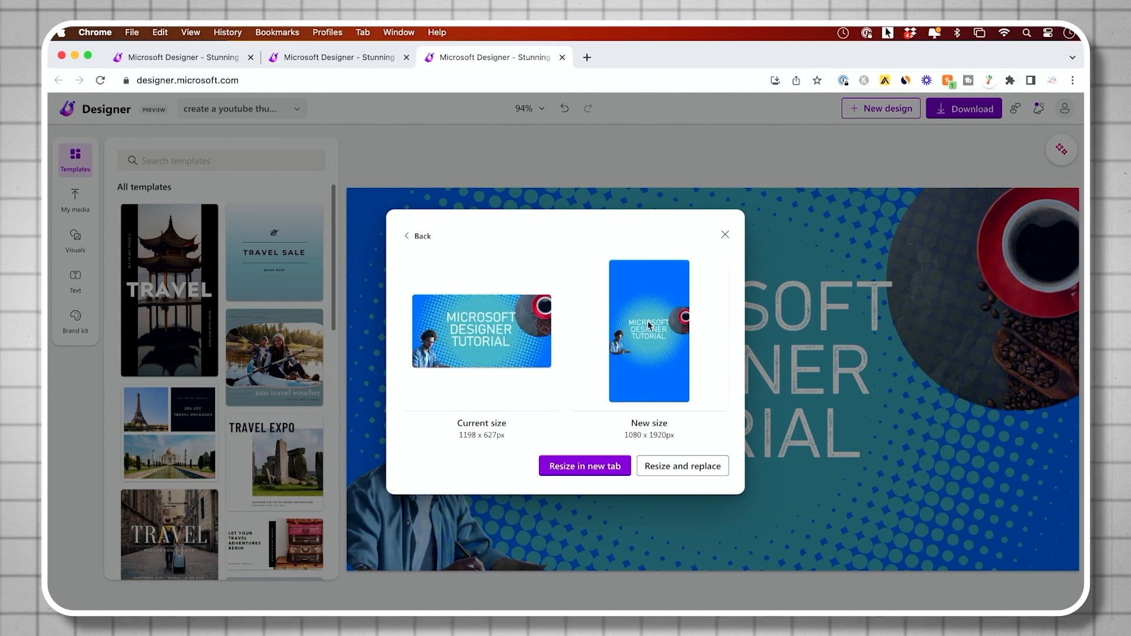
click(585, 467)
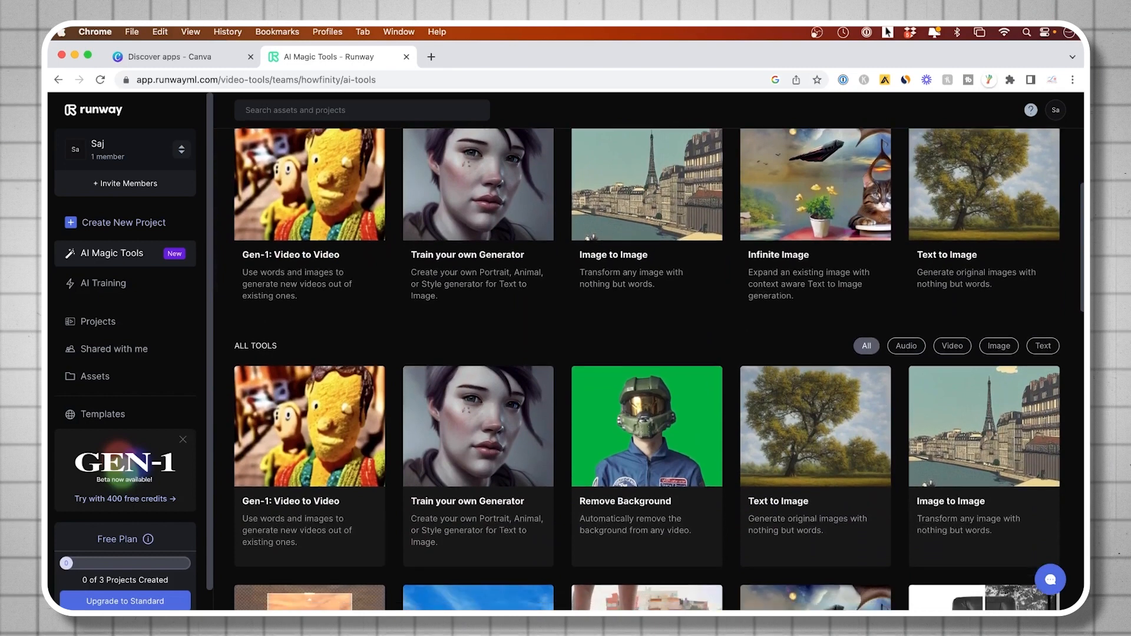
scroll(645, 354, down, 5)
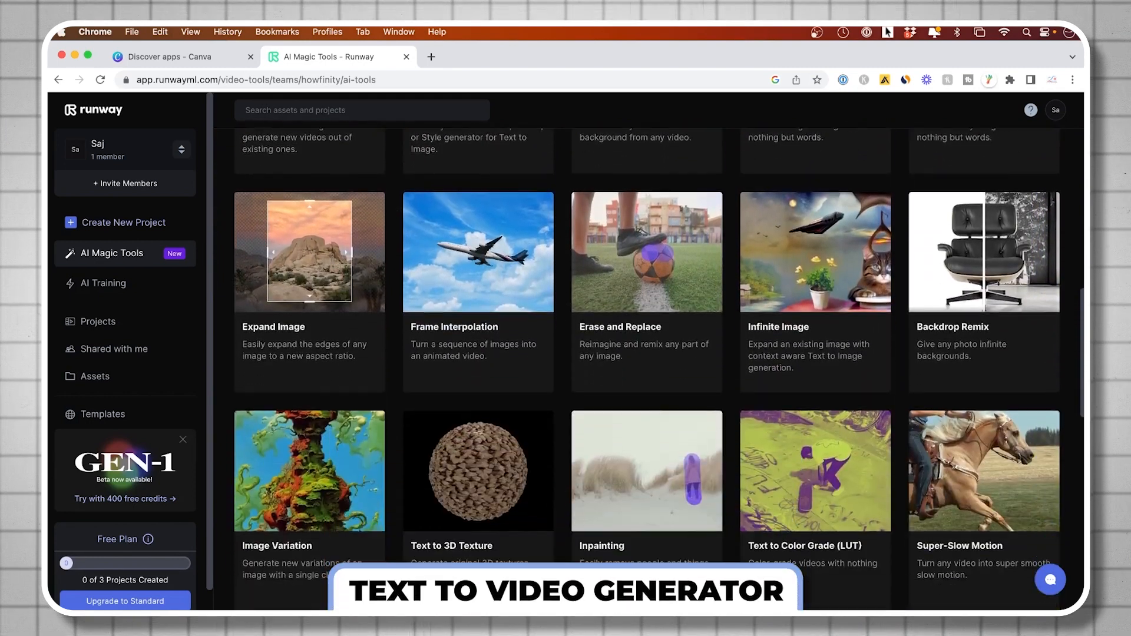
scroll(647, 371, down, 8)
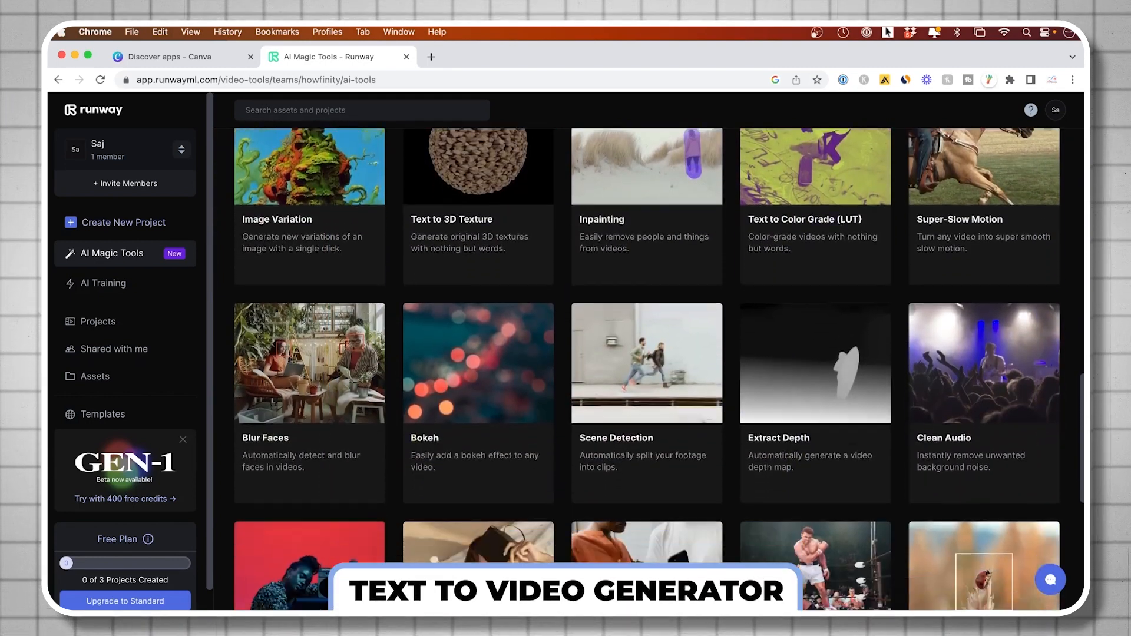
scroll(646, 371, down, 5)
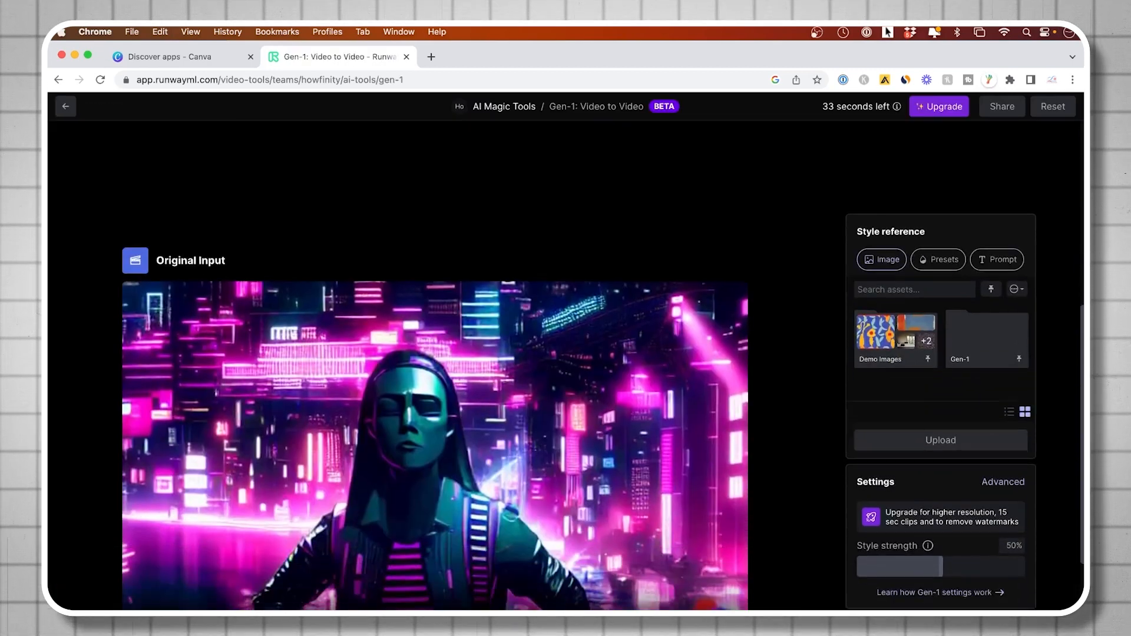
scroll(566, 397, down, 2)
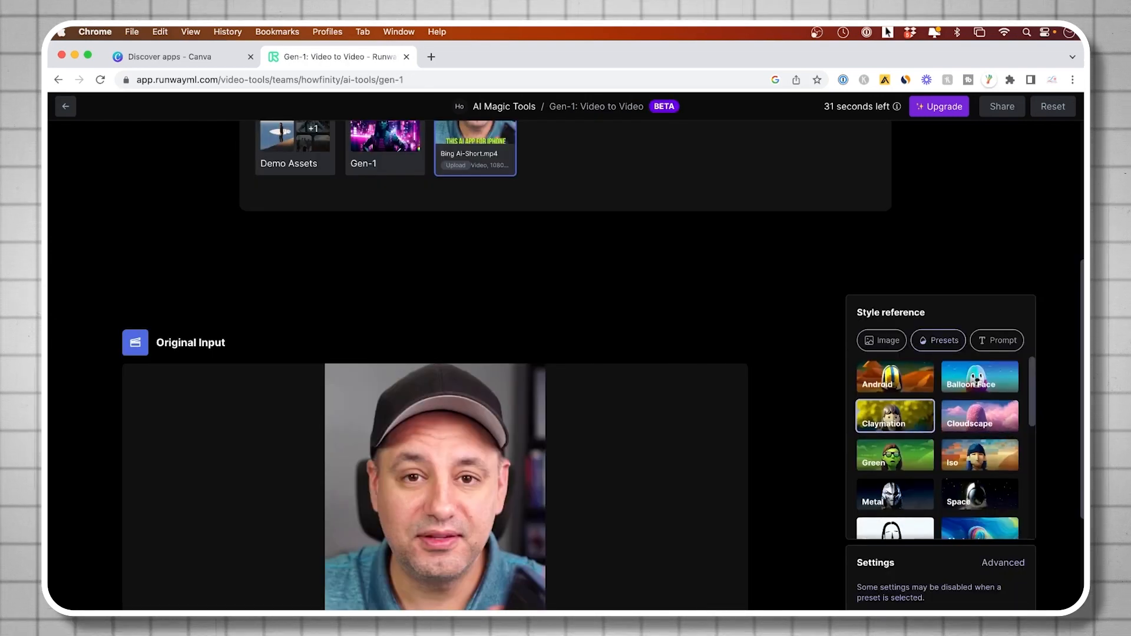
scroll(936, 448, down, 5)
scroll(565, 353, down, 5)
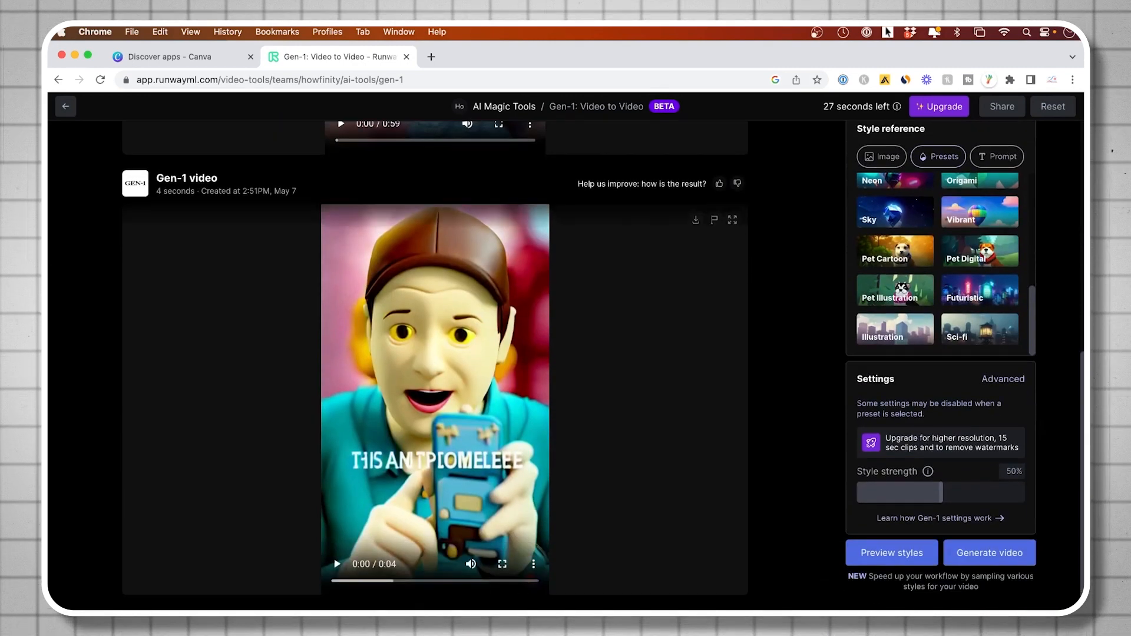
- Play the generated claymation-style Gen-1 video
click(337, 565)
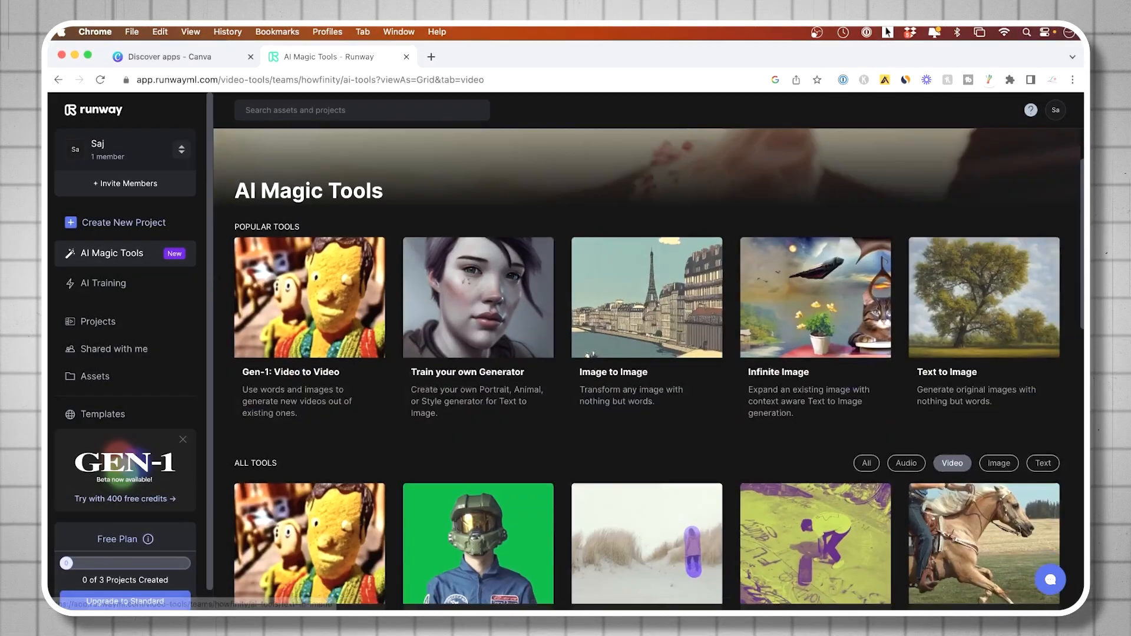
scroll(647, 353, down, 1)
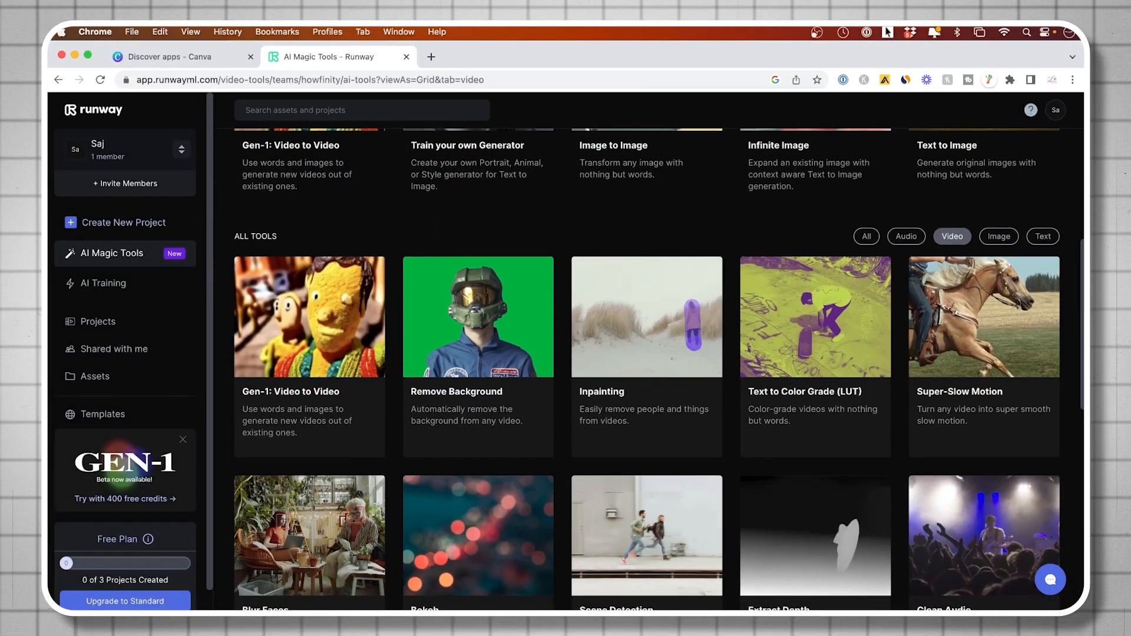
scroll(647, 353, down, 2)
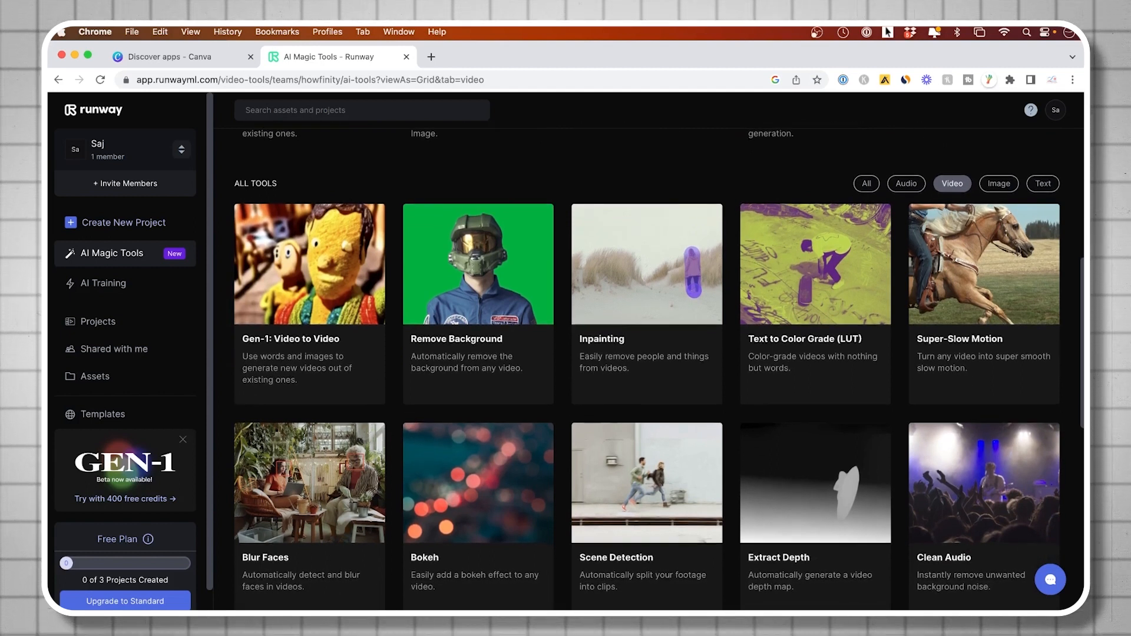
scroll(648, 353, up, 8)
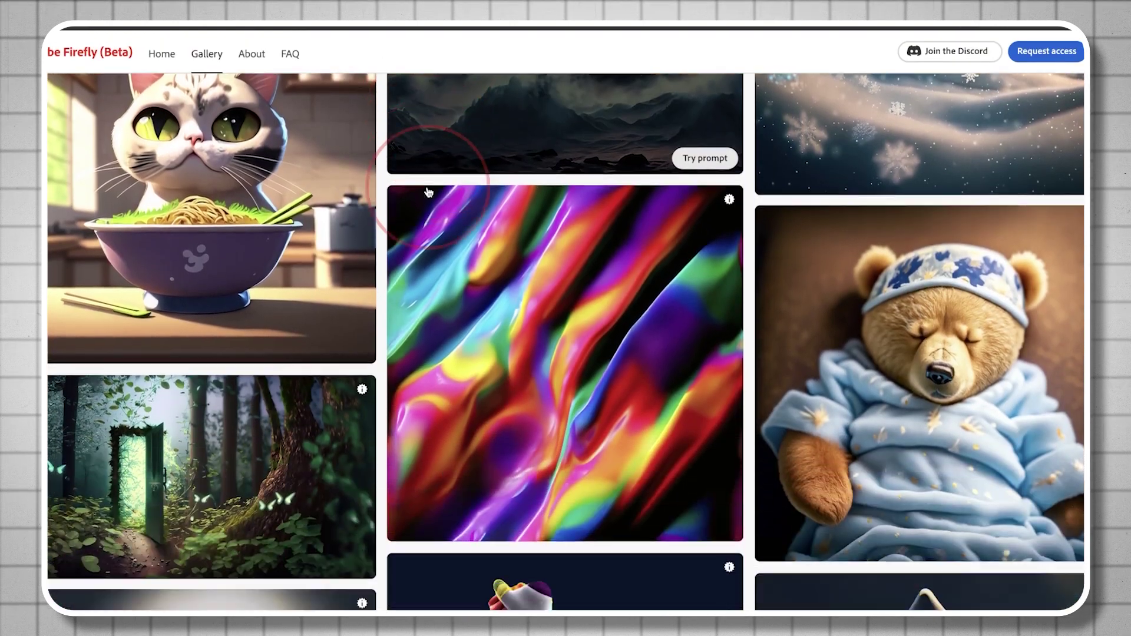
scroll(426, 192, down, 5)
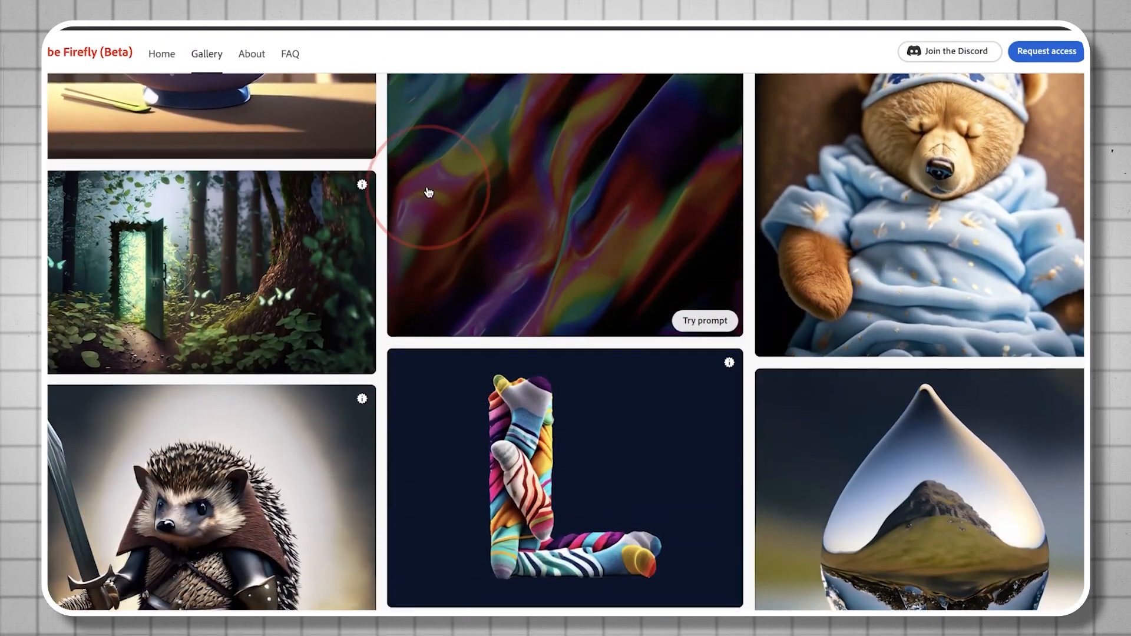
scroll(427, 192, down, 5)
scroll(427, 191, down, 5)
scroll(427, 192, down, 5)
scroll(427, 192, down, 5)
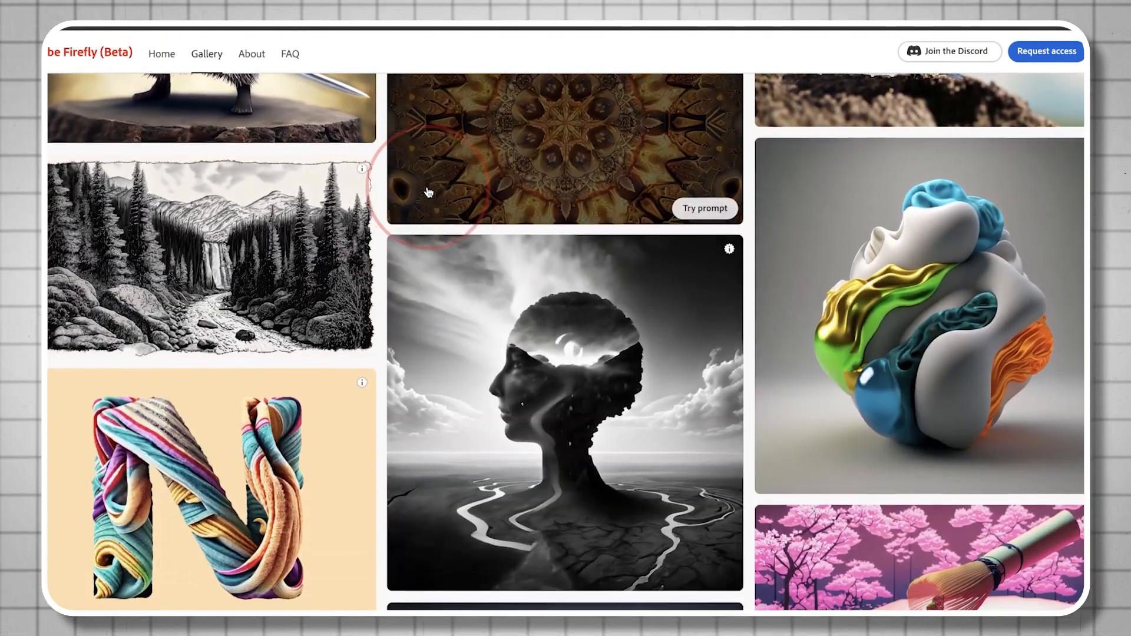
scroll(427, 191, up, 5)
scroll(427, 192, up, 10)
scroll(427, 192, up, 10)
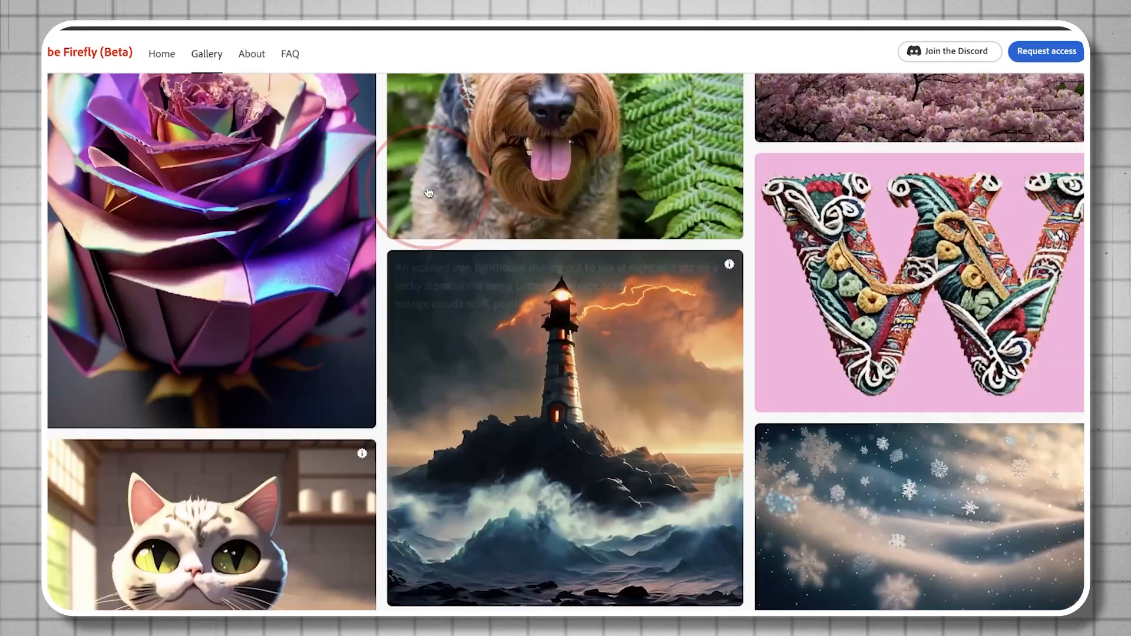
scroll(427, 191, up, 10)
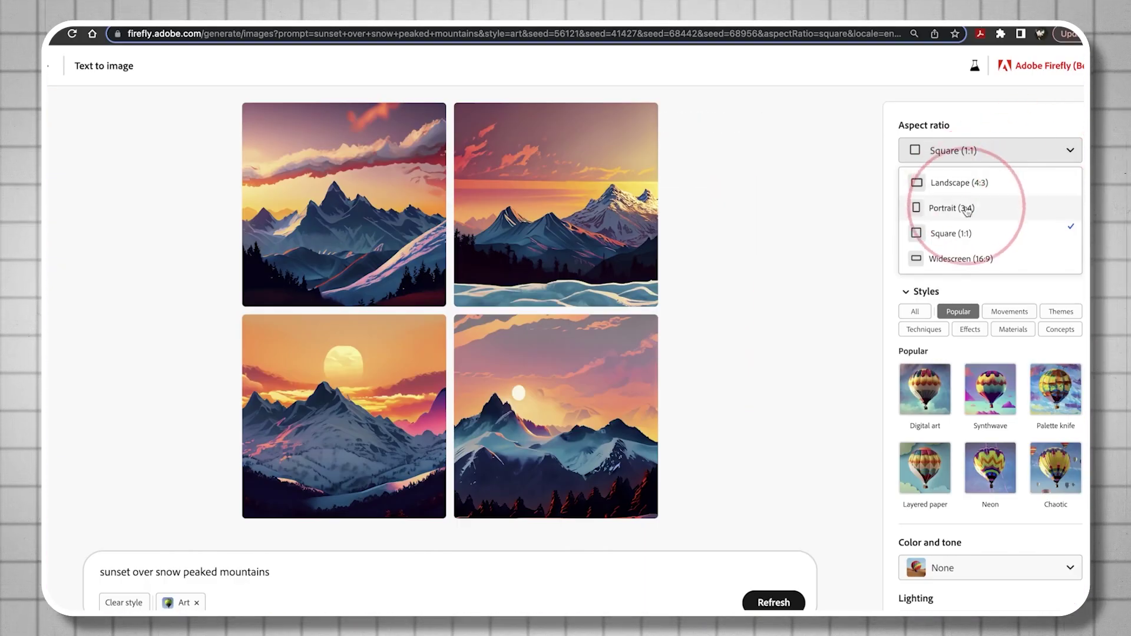
- Set results to Portrait 3:4 photos with a Warm tone from the Concepts colour styles
click(950, 207)
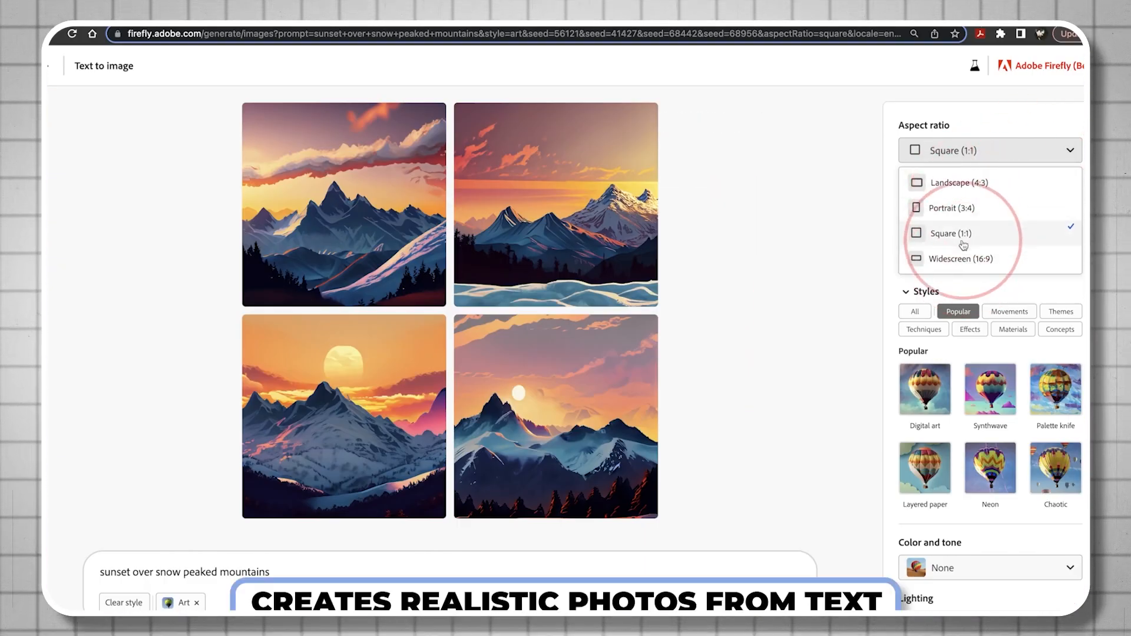
click(1033, 217)
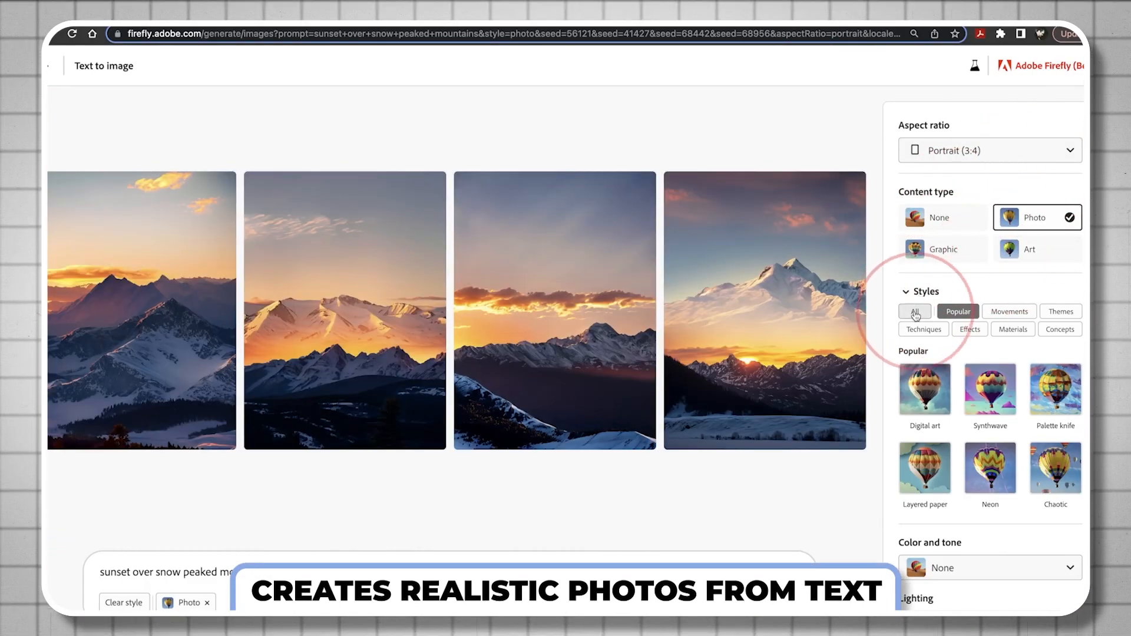
click(1059, 329)
scroll(990, 397, down, 2)
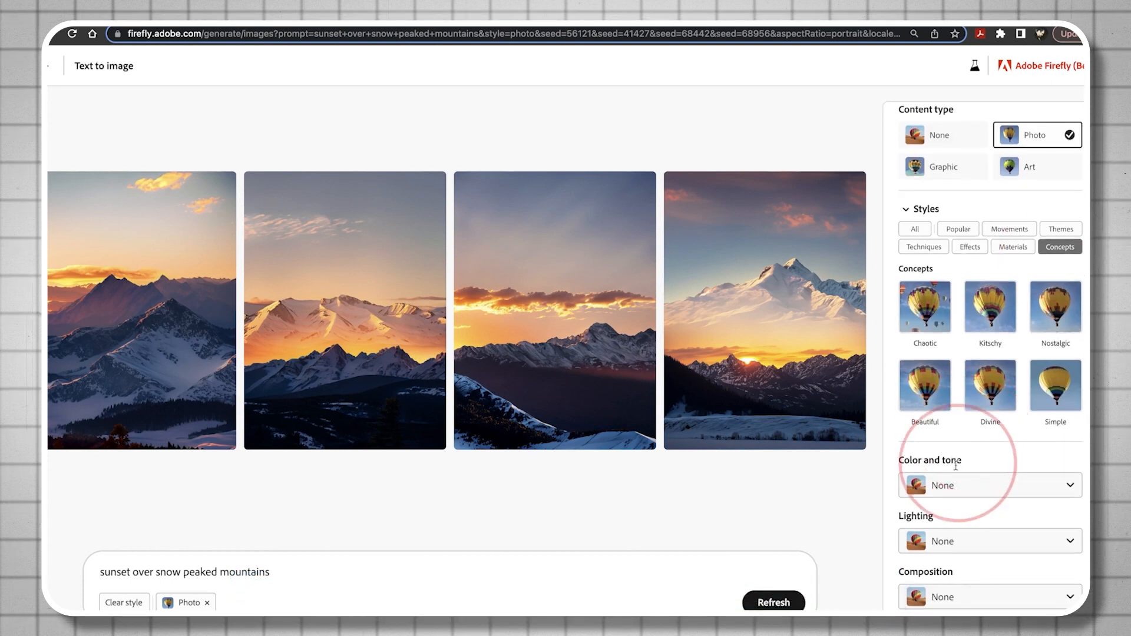
click(963, 486)
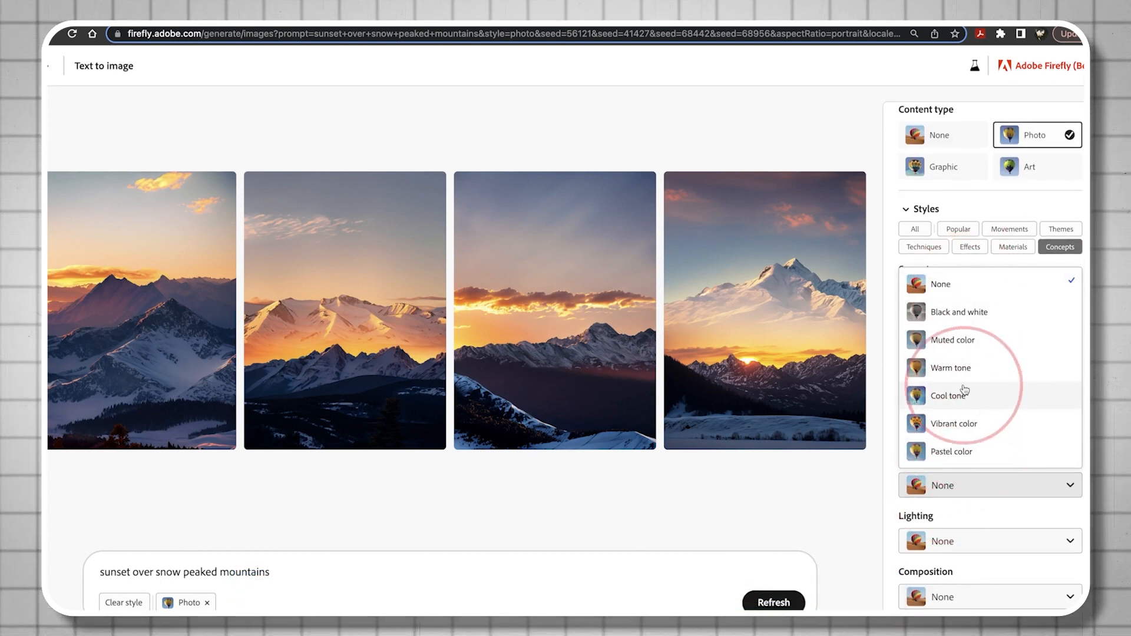
click(951, 368)
click(963, 541)
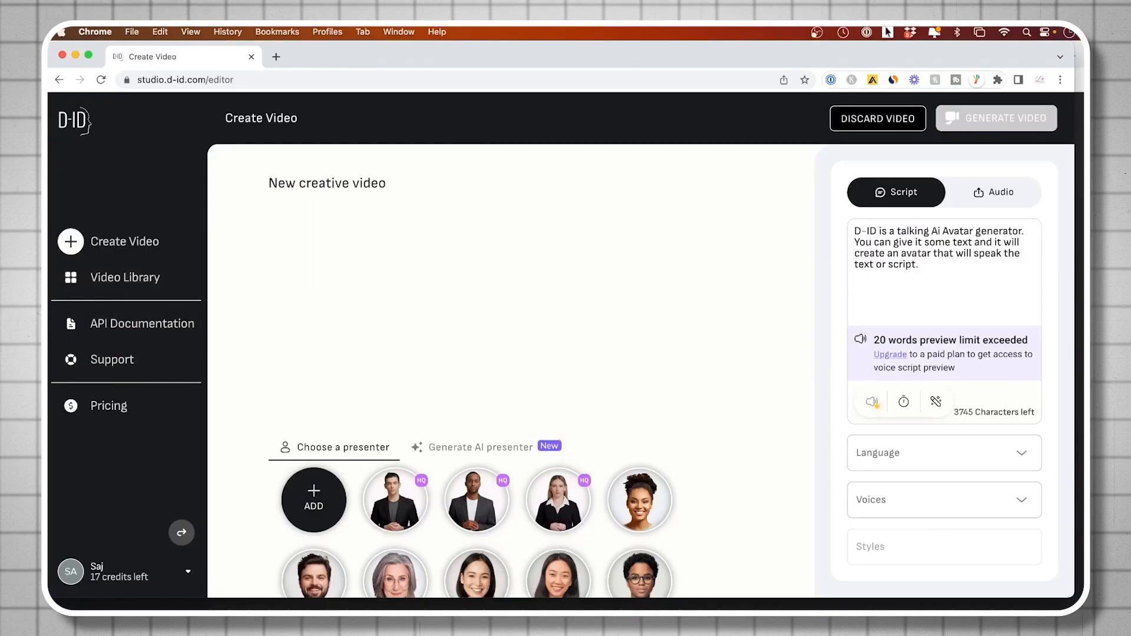
- Set the script language to English (United States) with Ana as the narrator voice
click(943, 452)
text(eng)
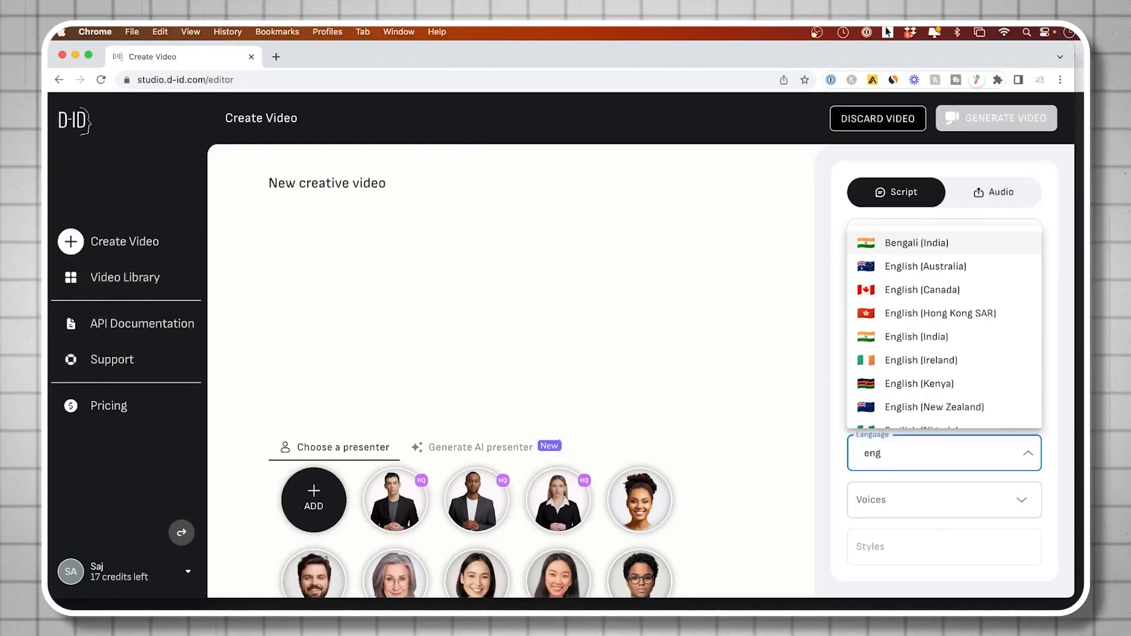
scroll(944, 354, down, 4)
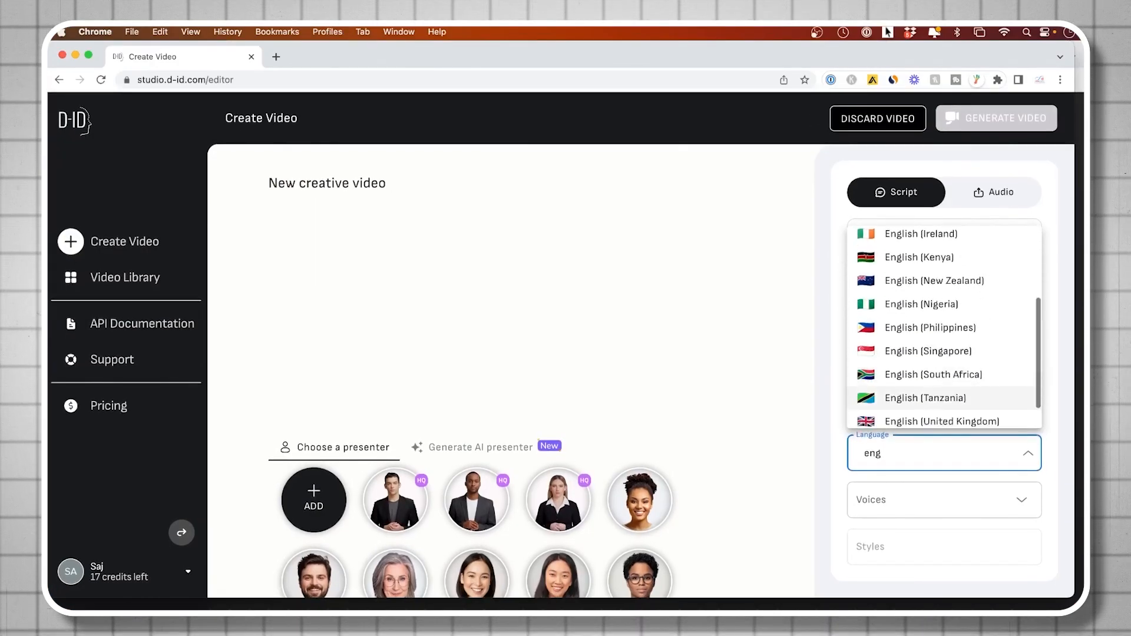
click(936, 411)
click(944, 500)
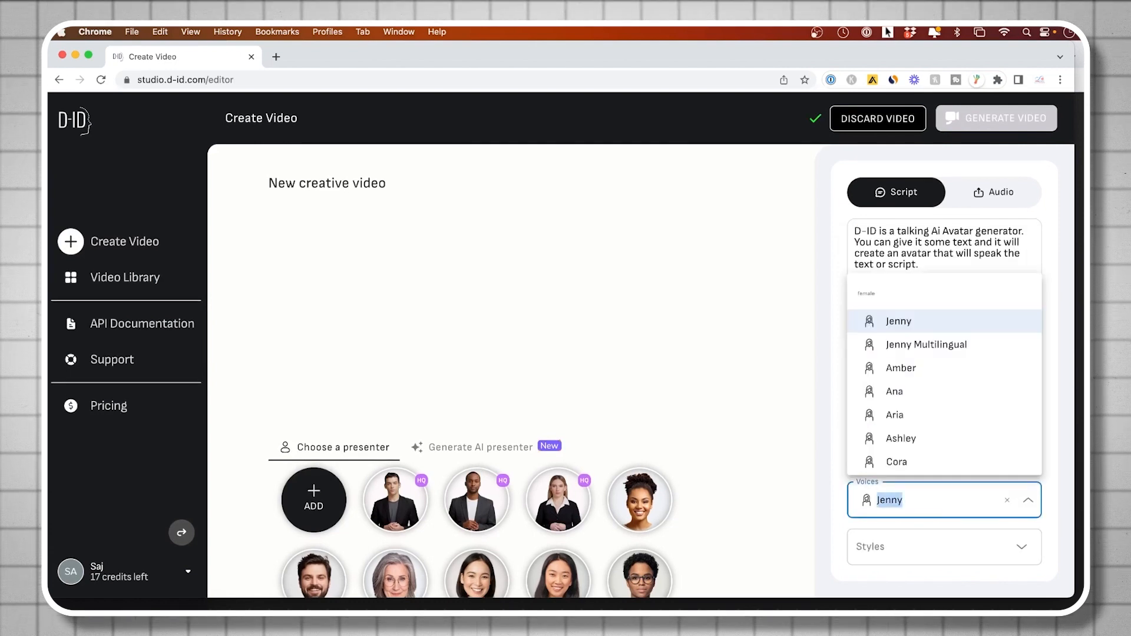
click(937, 391)
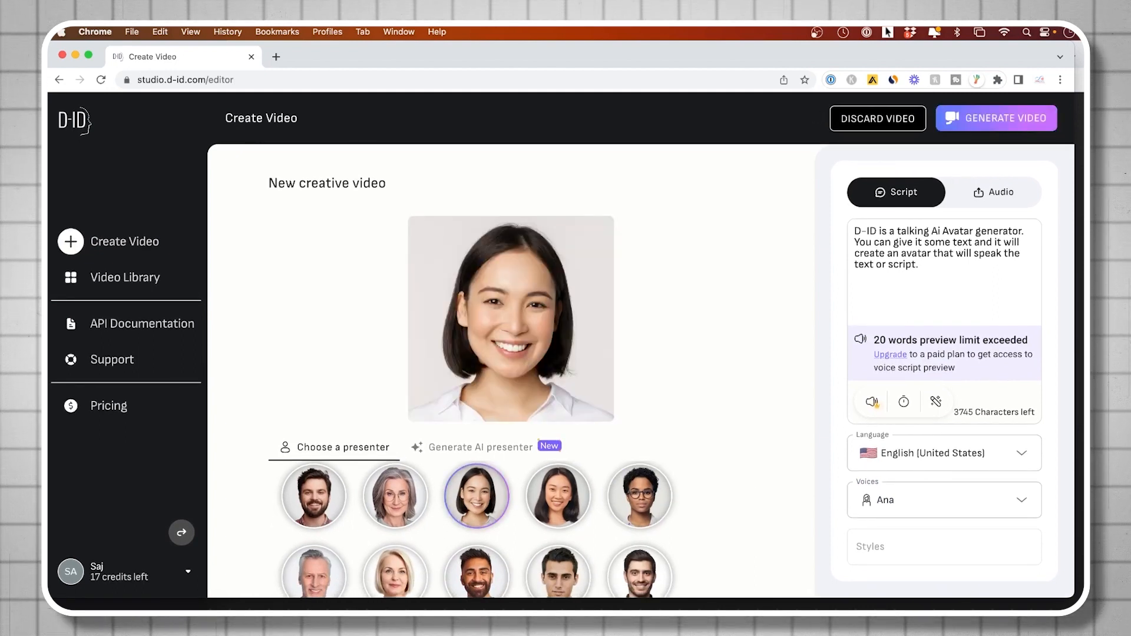
- Generate the avatar video, confirming the credit spend
click(996, 117)
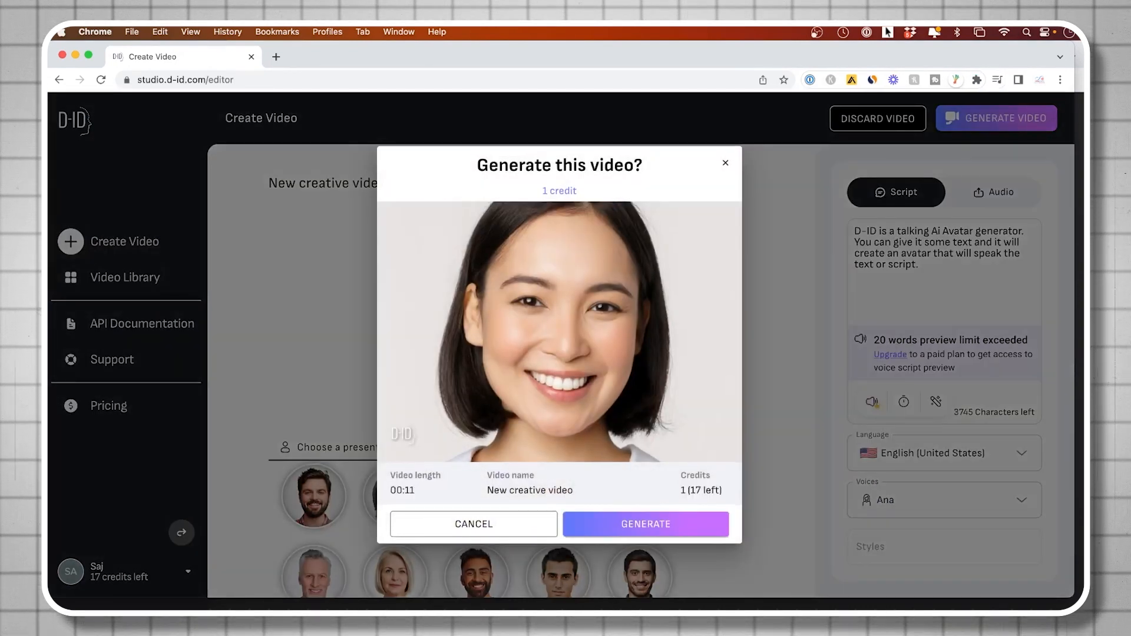
click(645, 524)
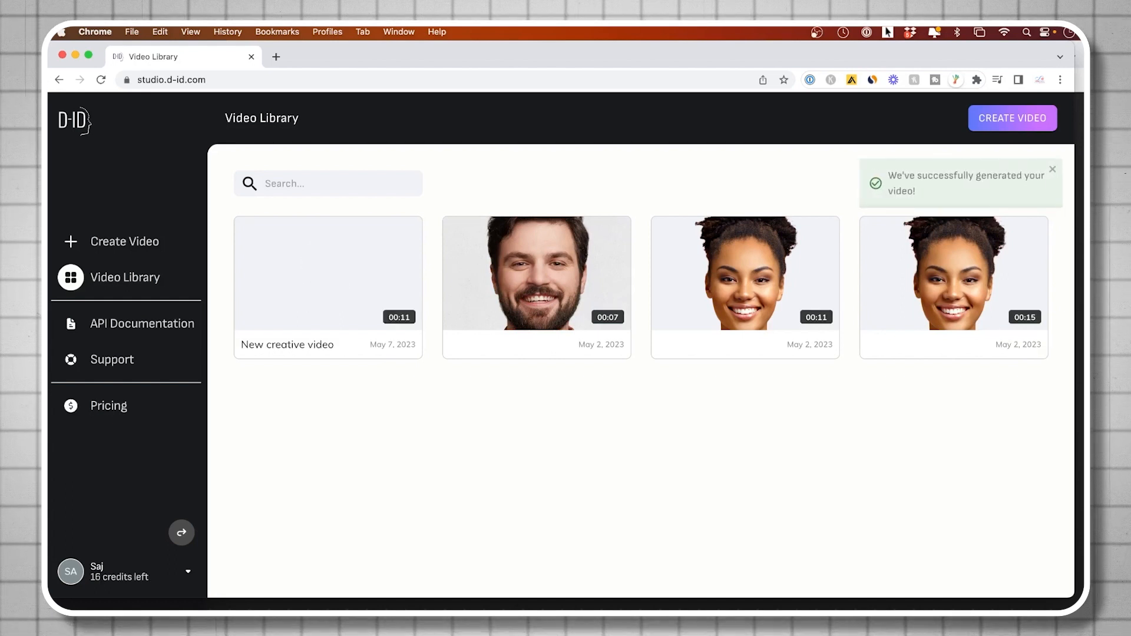
- Play the newly generated creative video from the Video Library
click(328, 273)
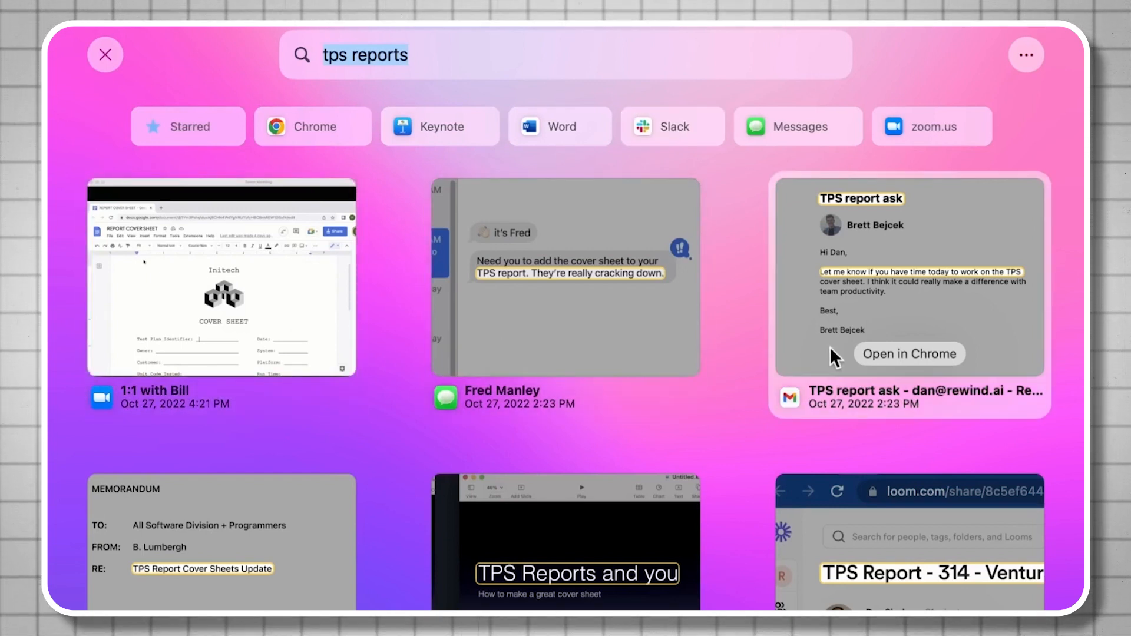
scroll(389, 499, down, 1)
scroll(389, 499, down, 3)
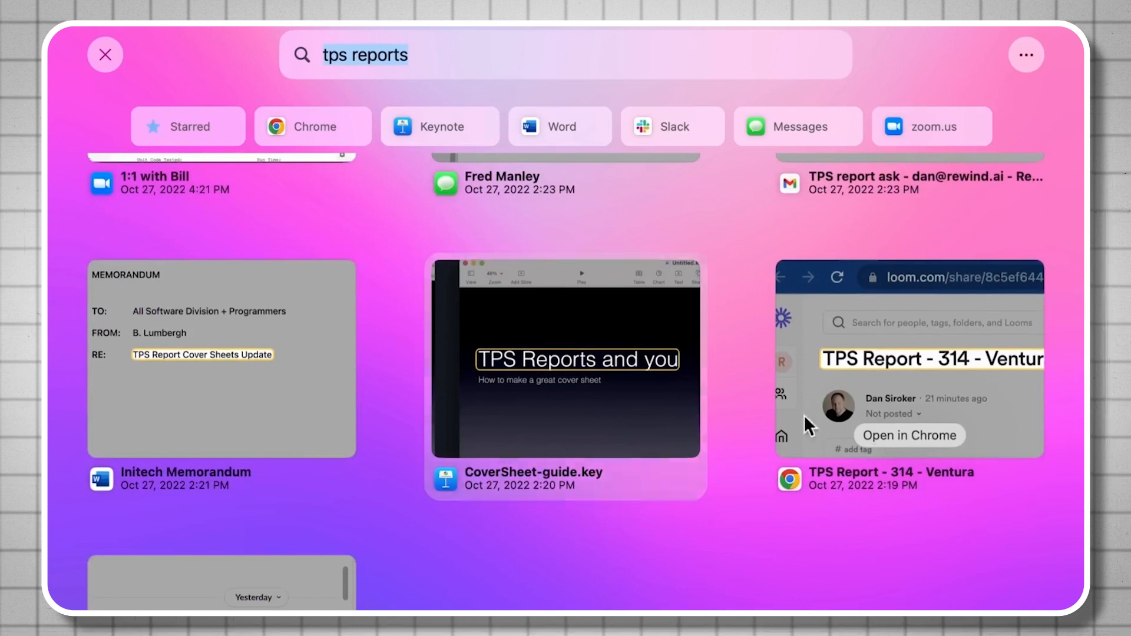
scroll(839, 420, down, 3)
scroll(868, 419, down, 1)
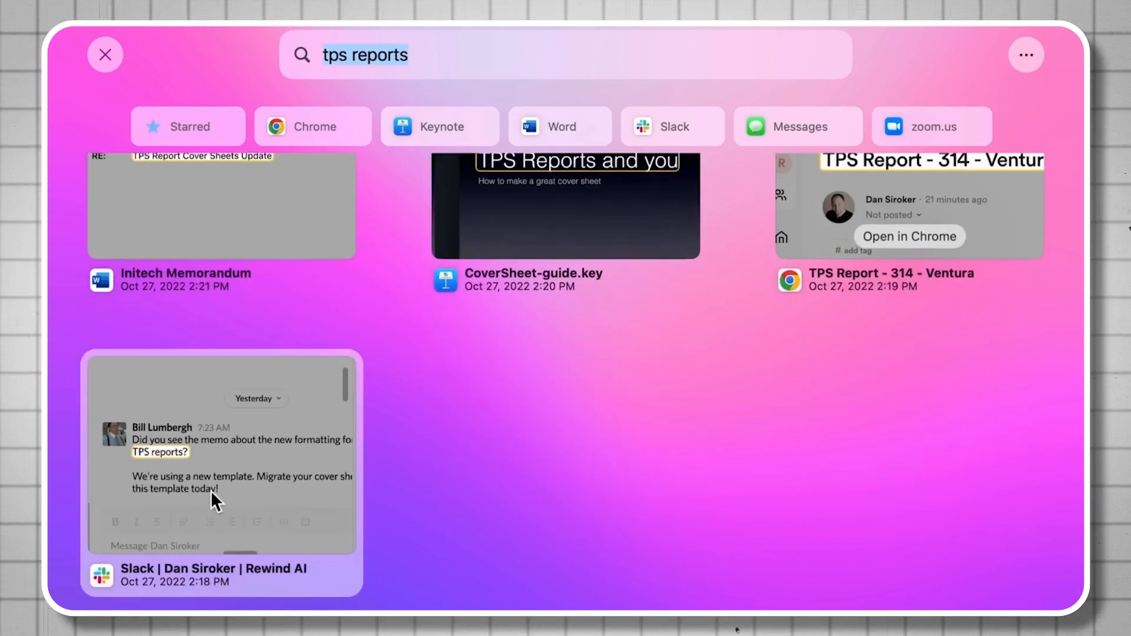
scroll(243, 485, up, 3)
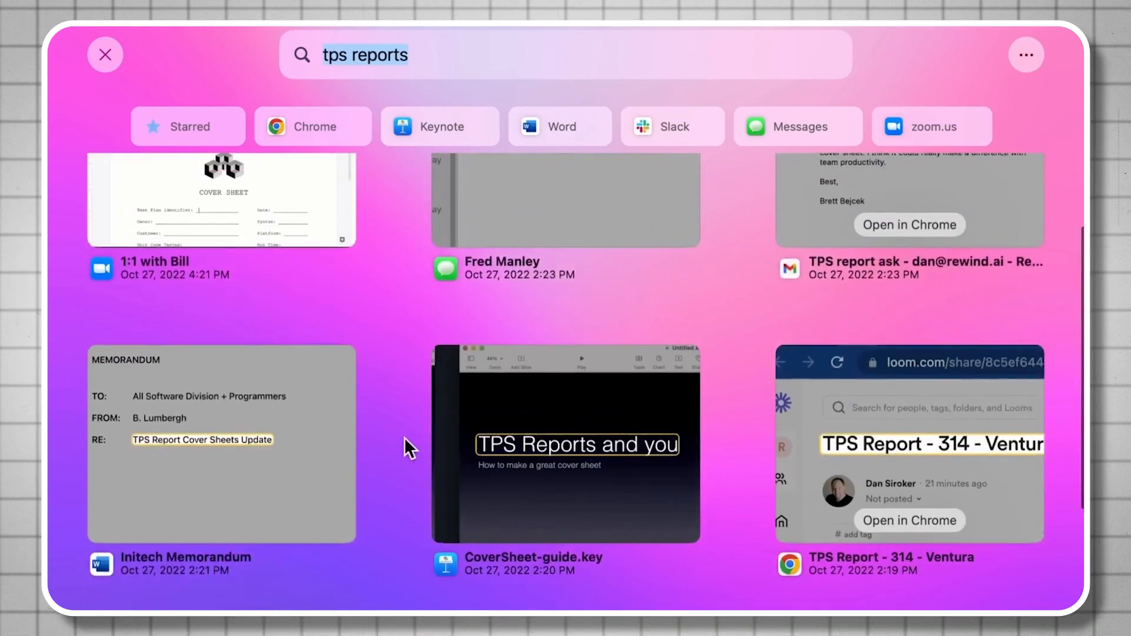
scroll(403, 437, up, 1)
- Review the 1:1 with Bill recording, stepping to the next TPS mention and toggling the window view
click(237, 292)
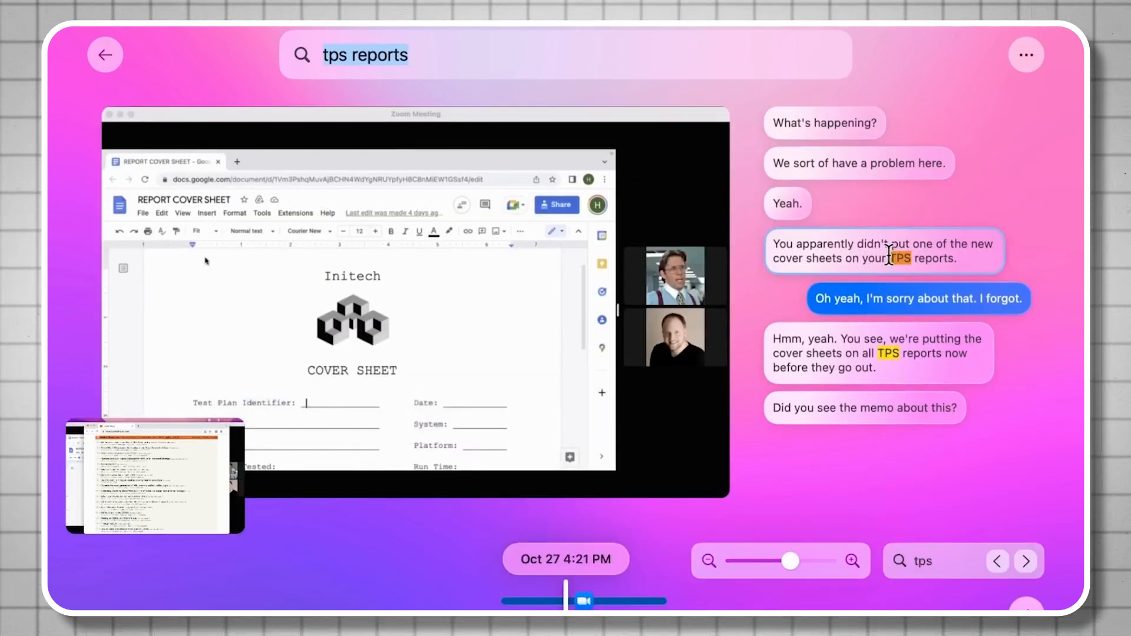
click(1026, 561)
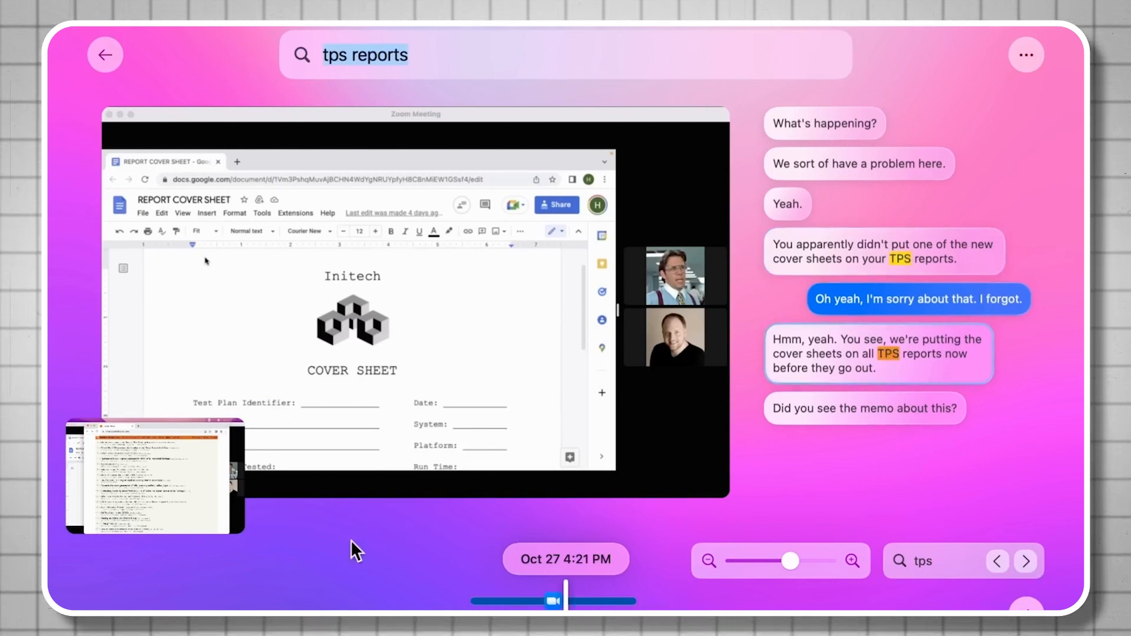
click(188, 490)
click(316, 482)
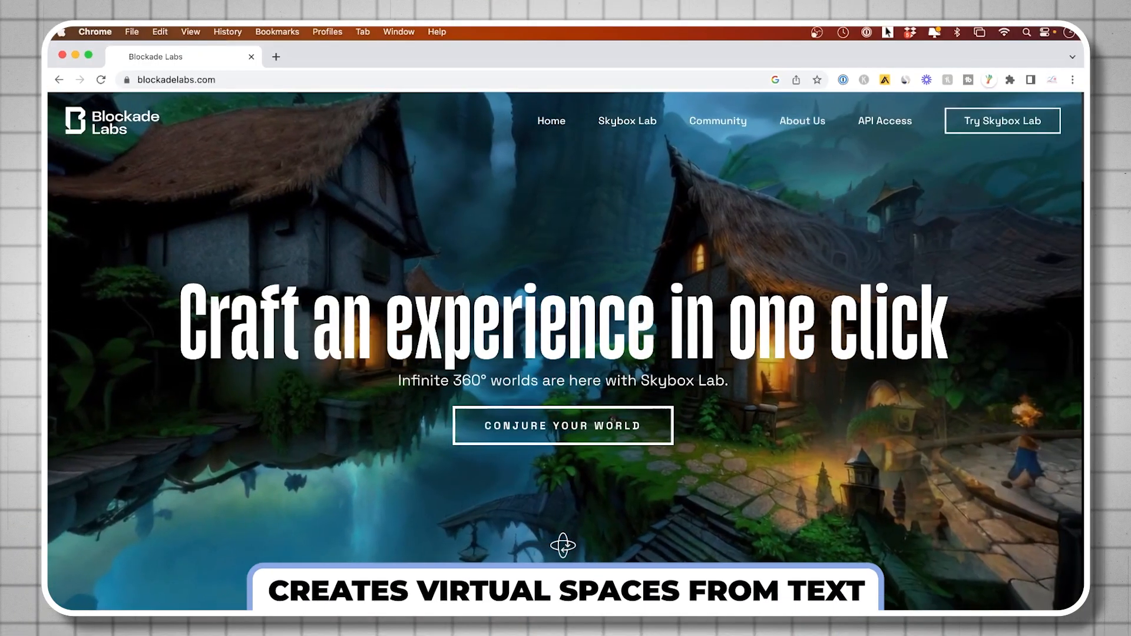
scroll(566, 353, down, 5)
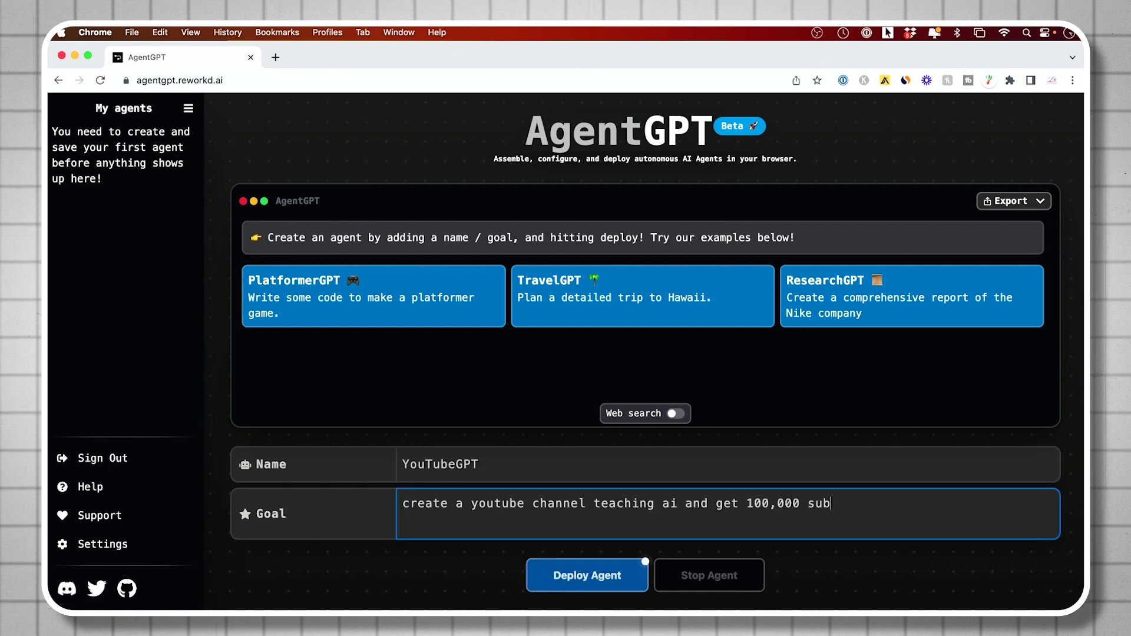
text(sribe)
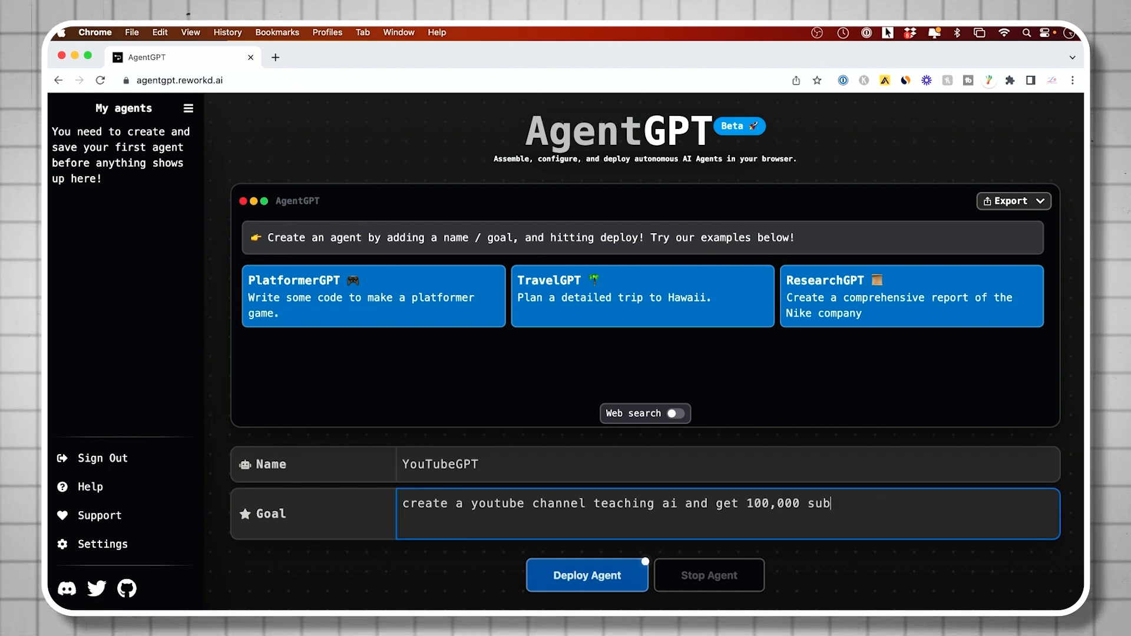
- Deploy the YouTubeGPT agent with its 100,000-subscriber goal
click(587, 575)
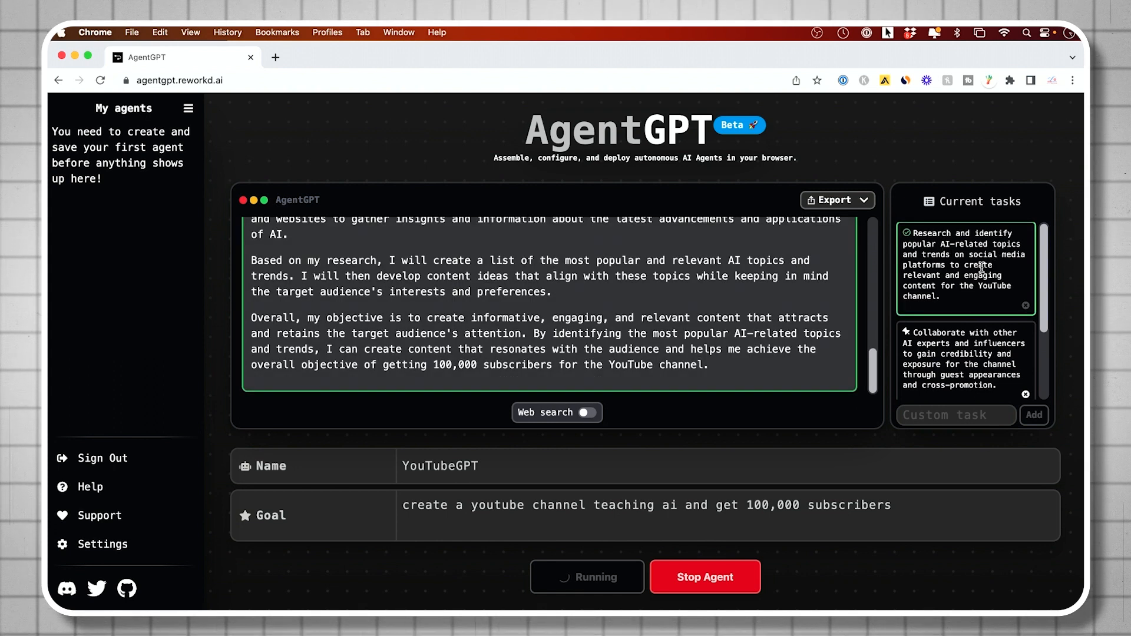
scroll(972, 291, down, 2)
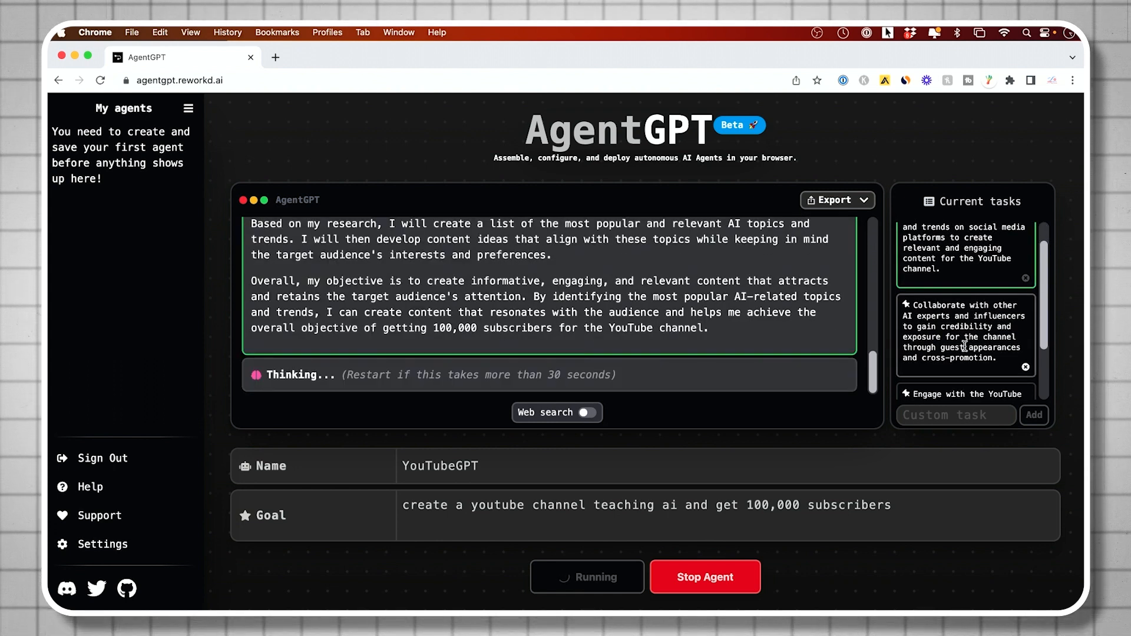
scroll(963, 292, down, 2)
scroll(964, 296, down, 2)
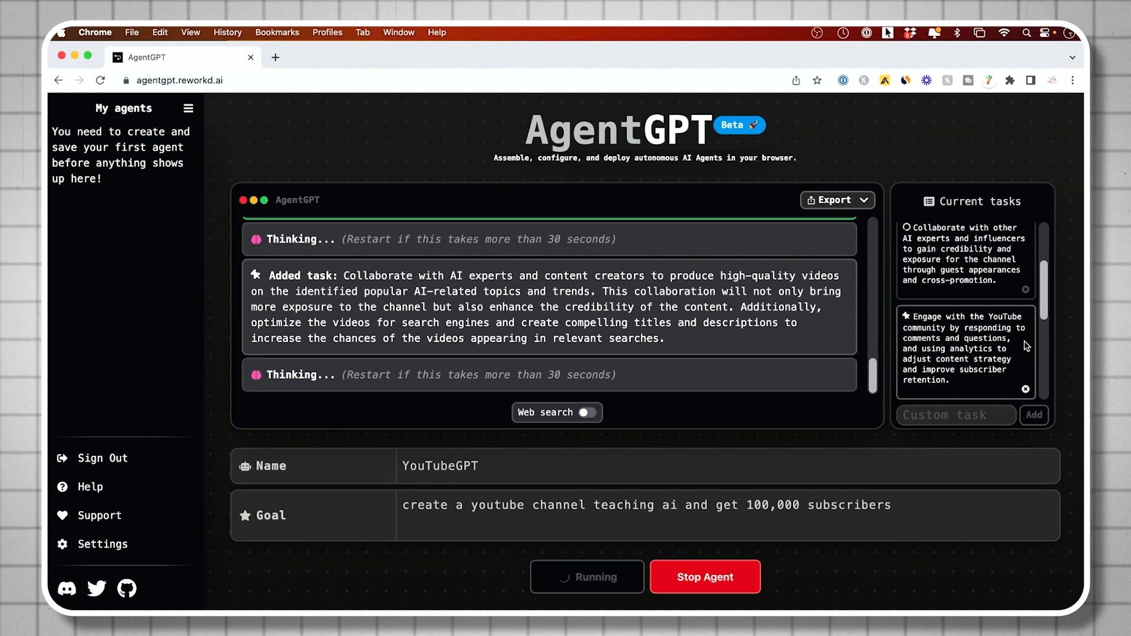
scroll(1016, 346, down, 2)
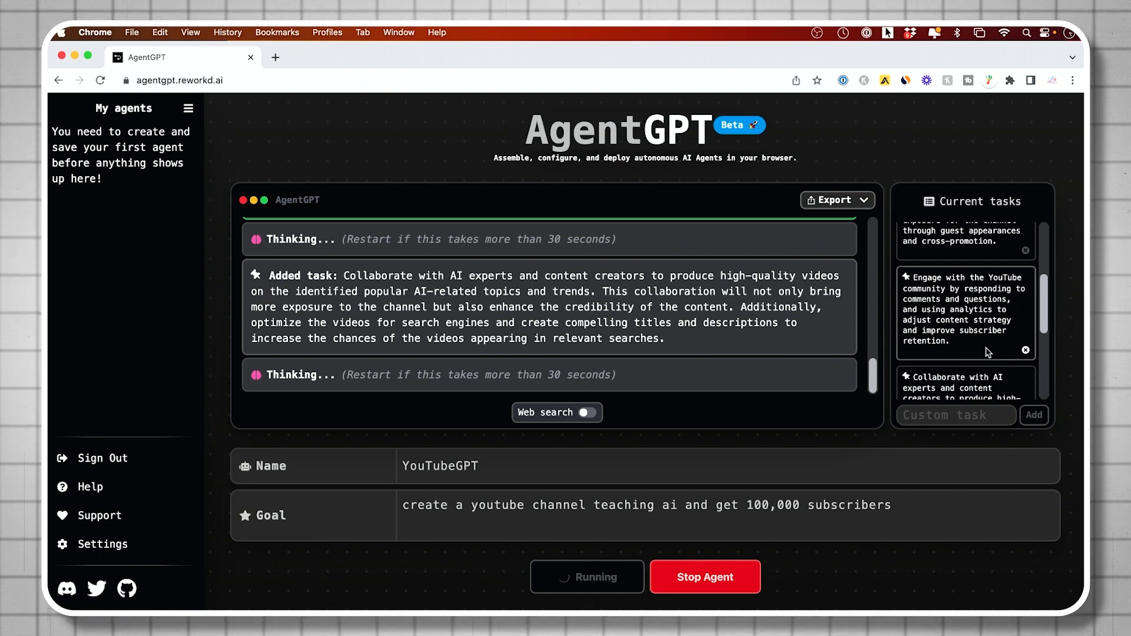
scroll(989, 350, down, 2)
scroll(986, 350, down, 1)
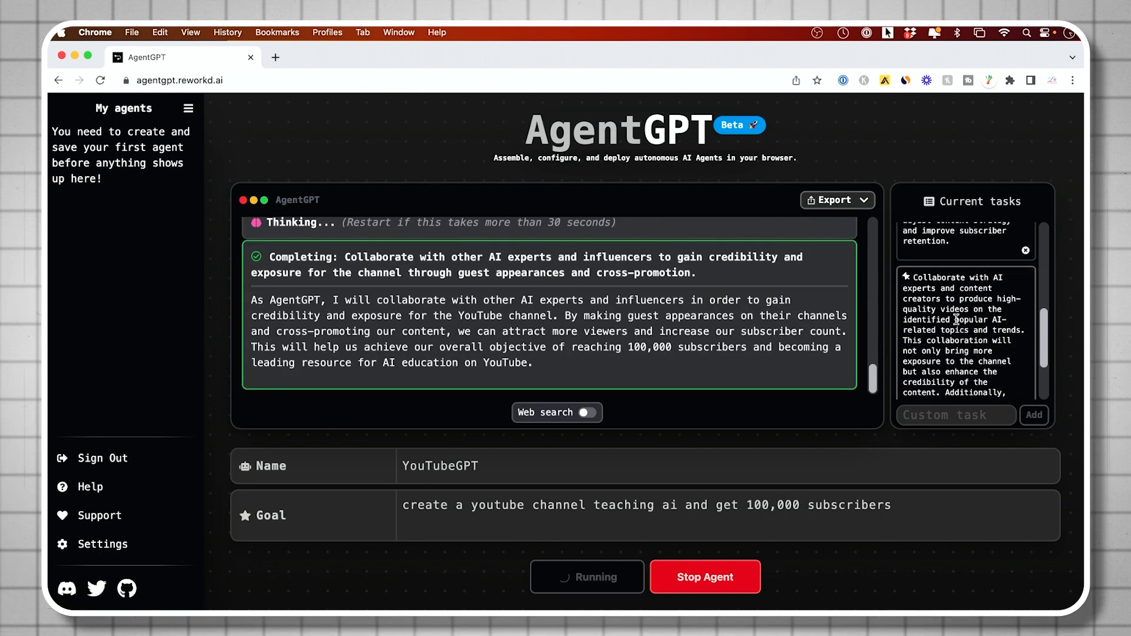
scroll(956, 320, down, 1)
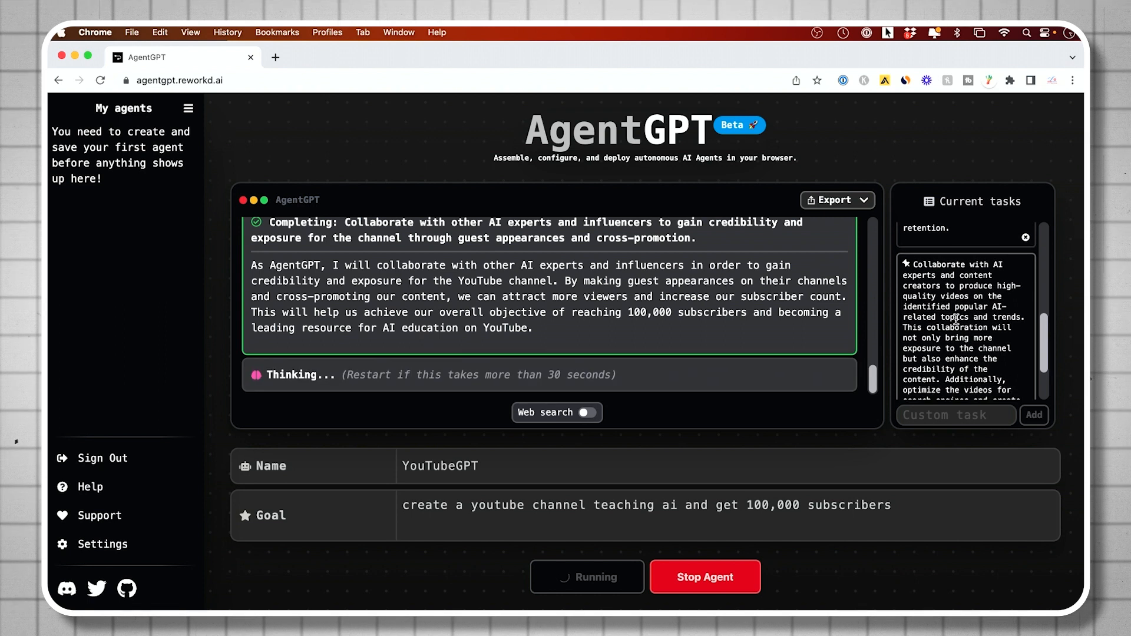
scroll(965, 313, down, 2)
scroll(988, 311, down, 1)
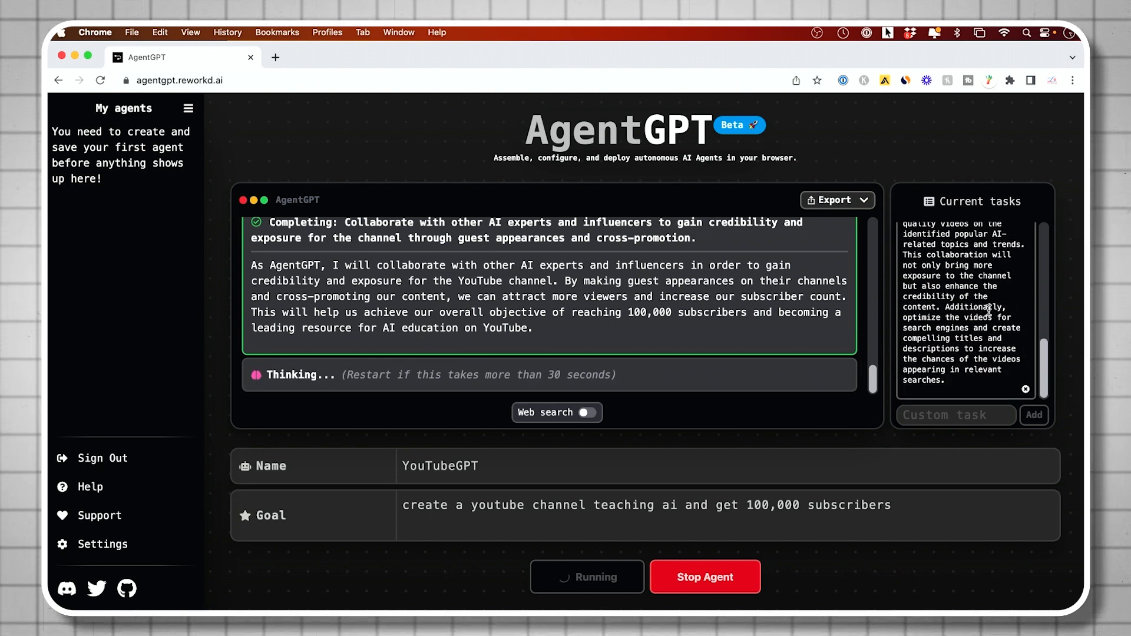
scroll(988, 311, down, 1)
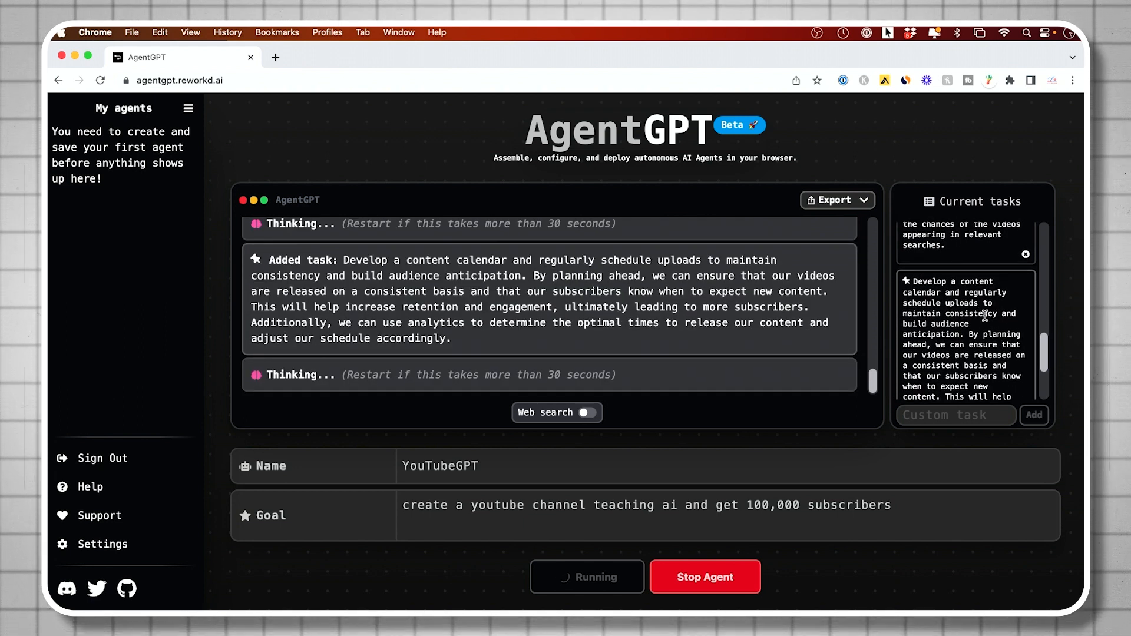
scroll(988, 313, down, 1)
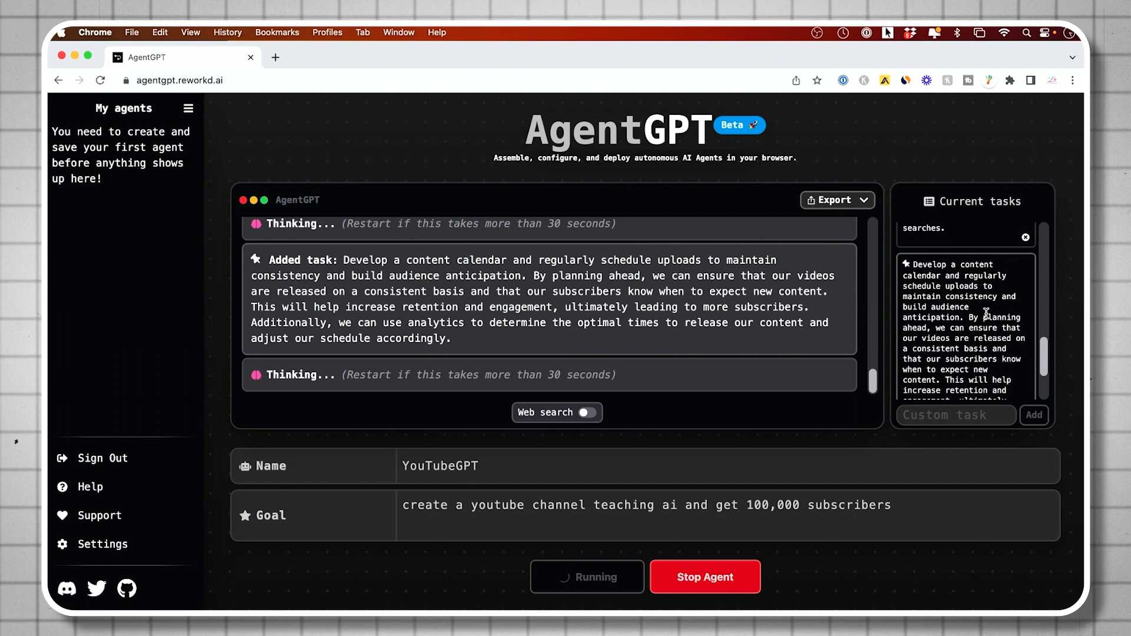
scroll(986, 313, down, 1)
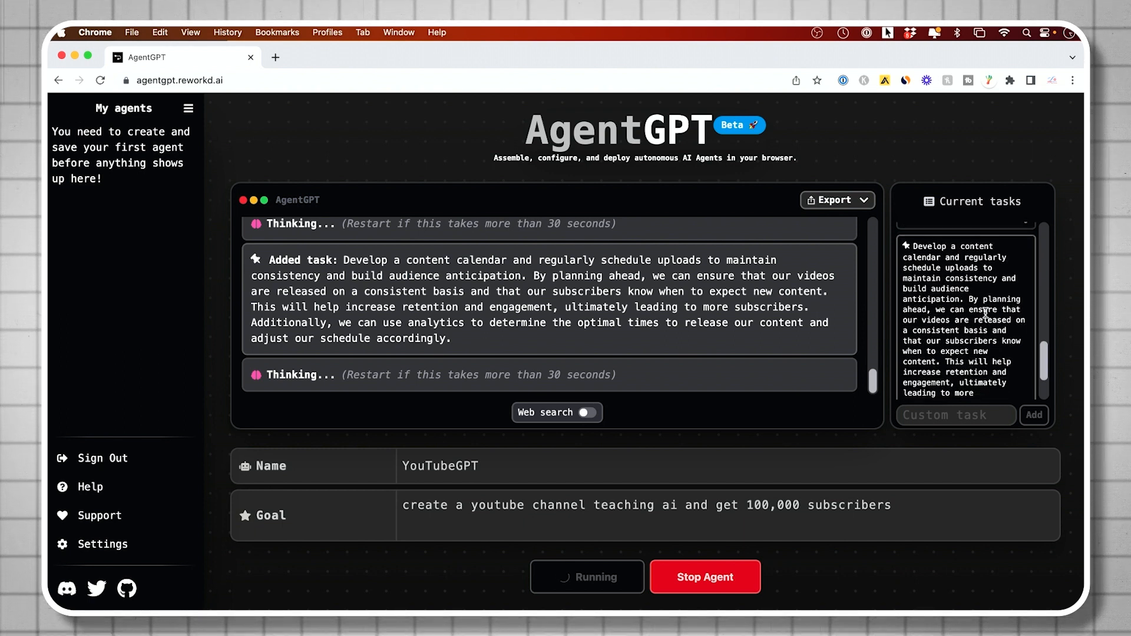
scroll(986, 312, down, 1)
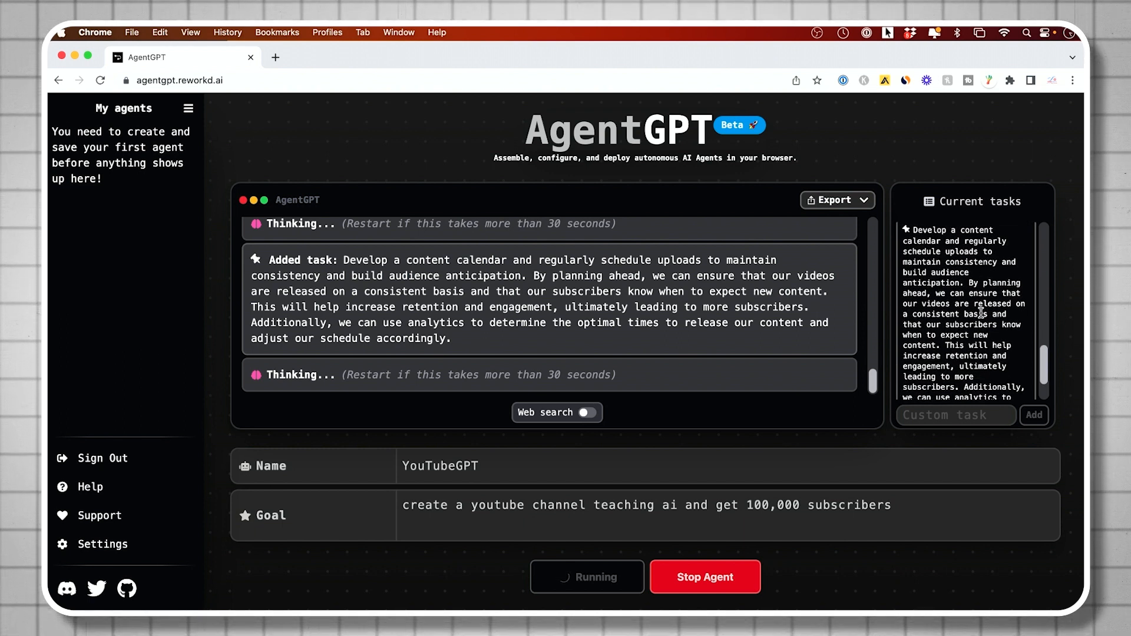
scroll(990, 313, down, 2)
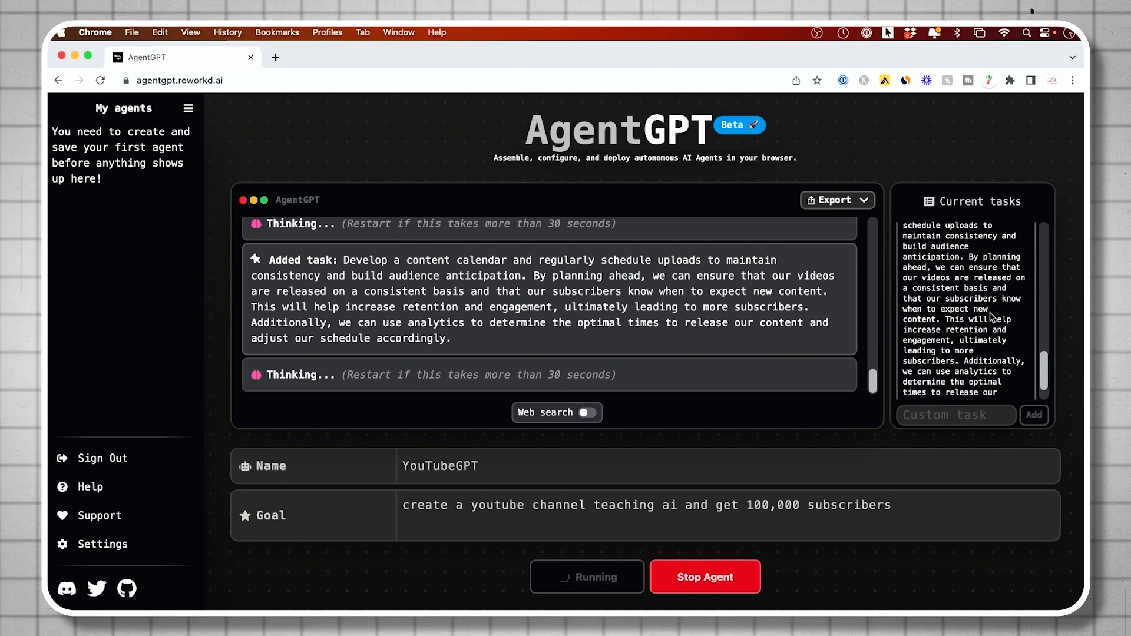
scroll(989, 312, down, 2)
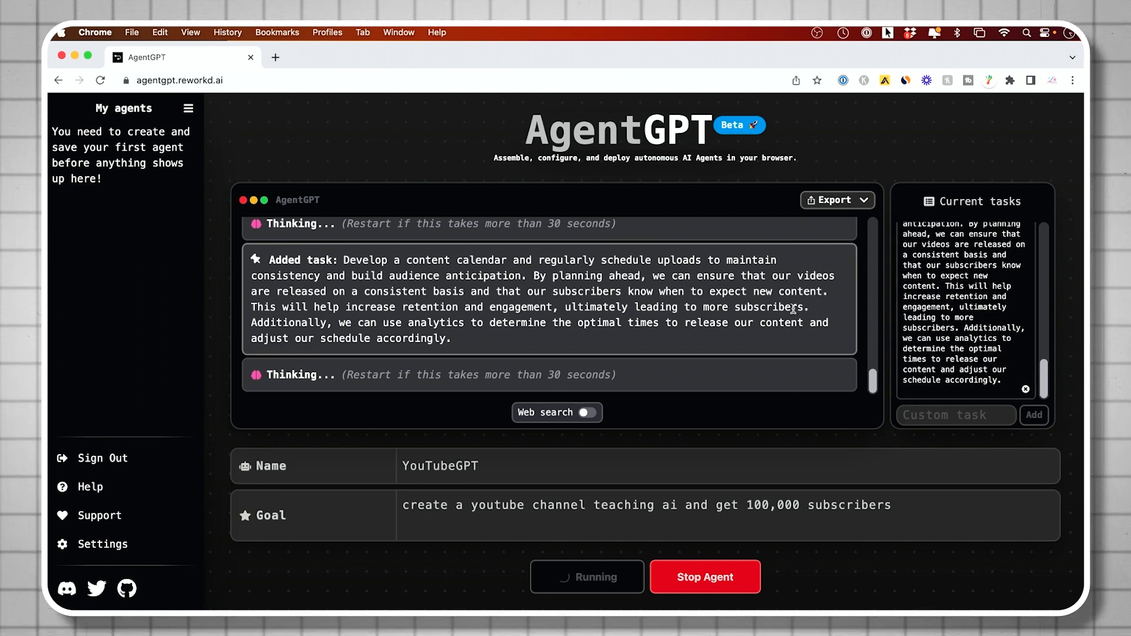